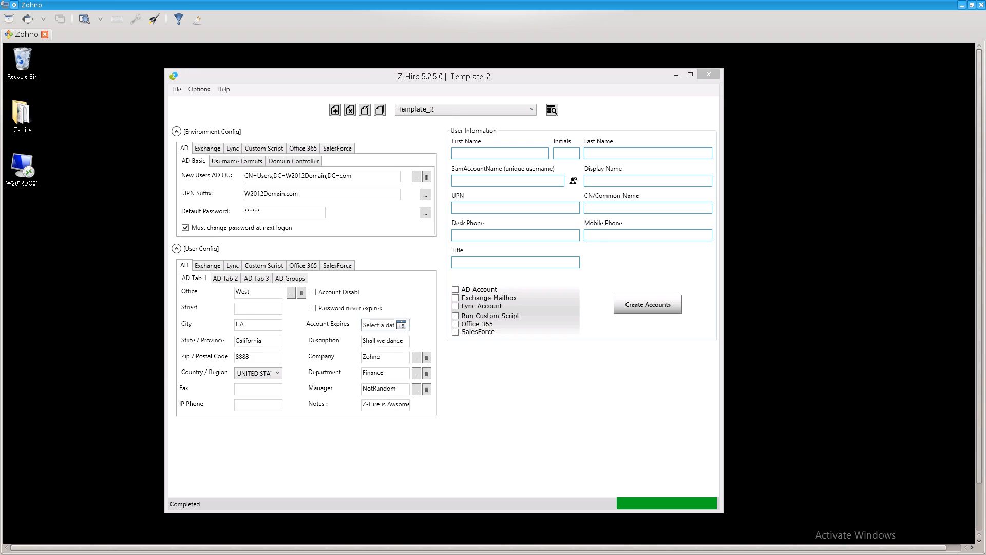
Minimize the Z-Hire Template_2 window to reveal the remote desktop.
click(676, 75)
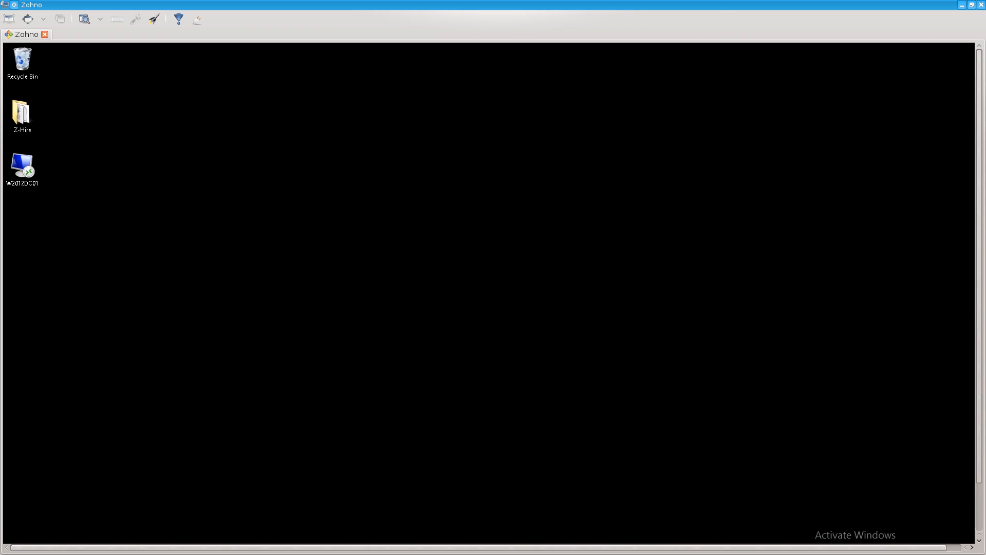
Browse the Z-Hire program folder and its data folder, then bring Z-Hire back to the front.
double_click(22, 114)
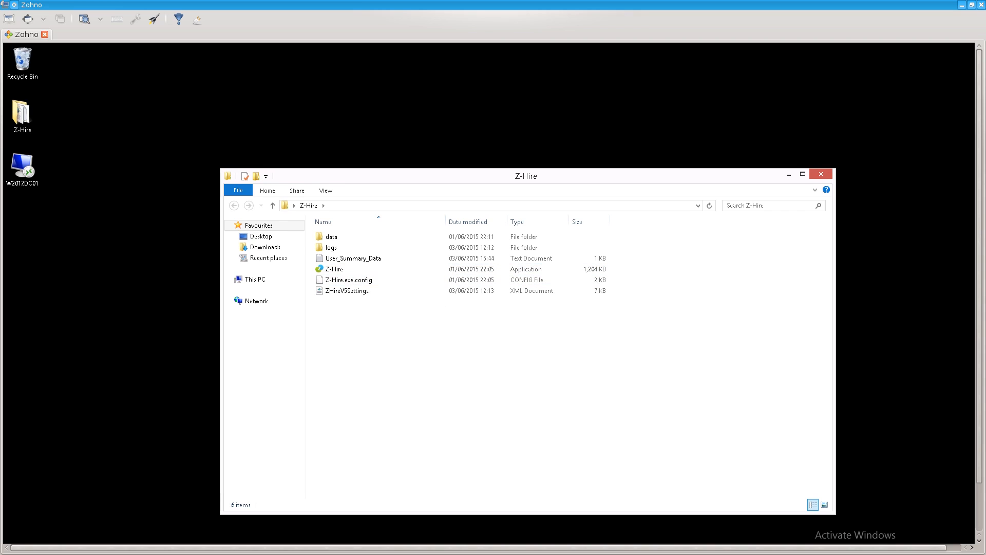
drag(358, 303, 331, 233)
double_click(331, 236)
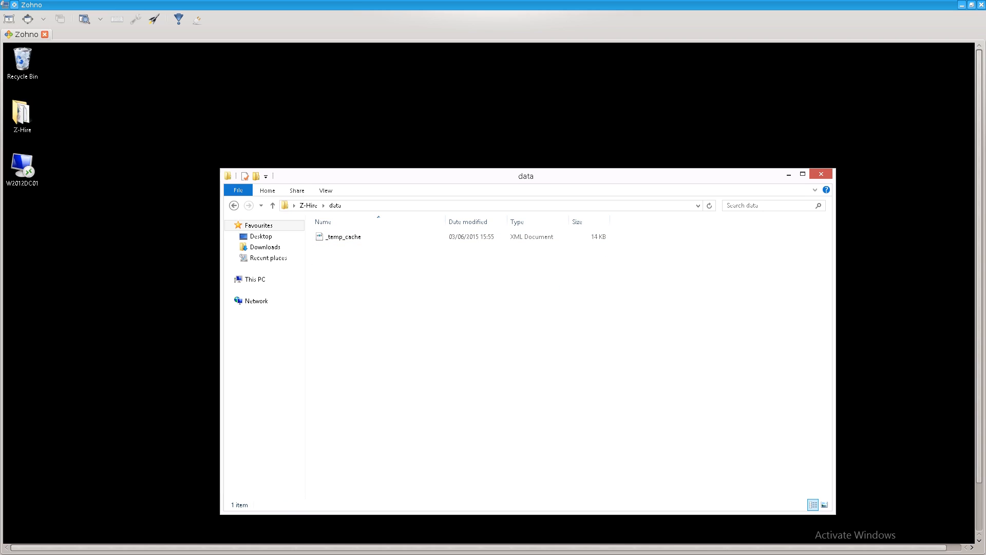
click(308, 205)
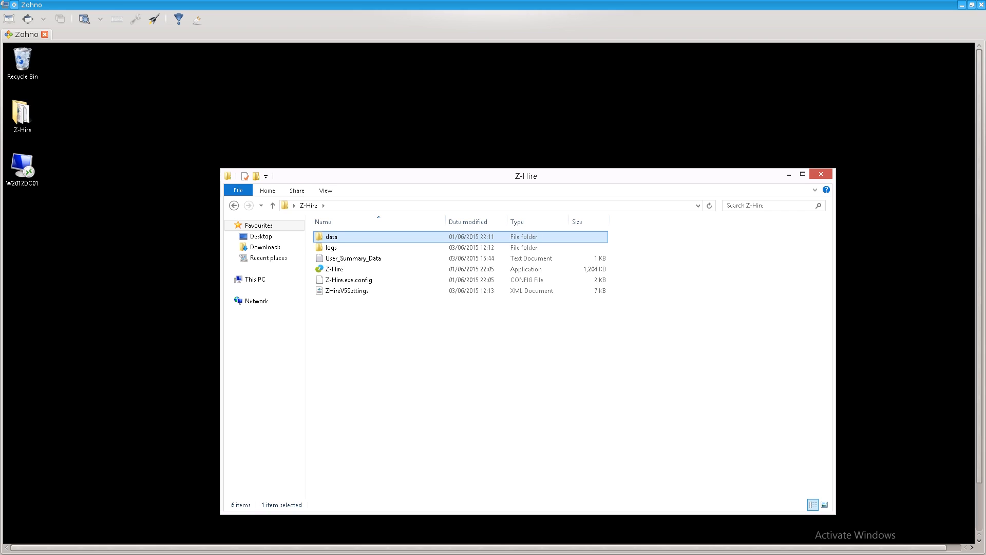
drag(979, 266, 978, 315)
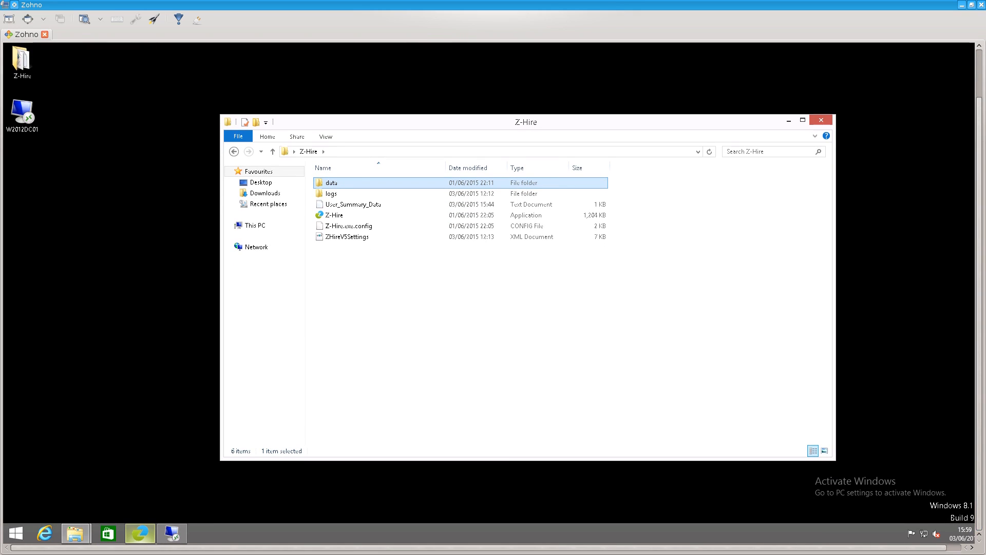
click(139, 534)
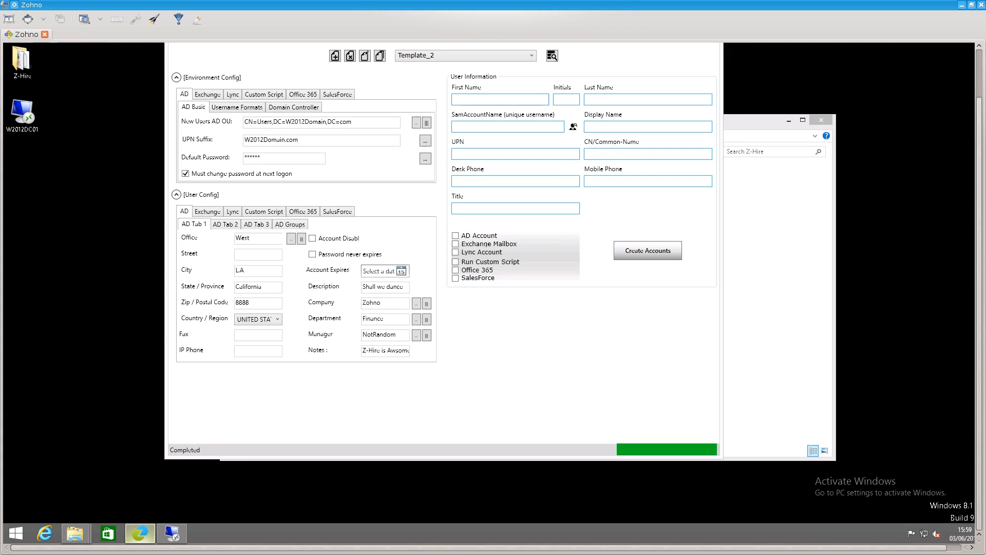
drag(978, 314, 979, 266)
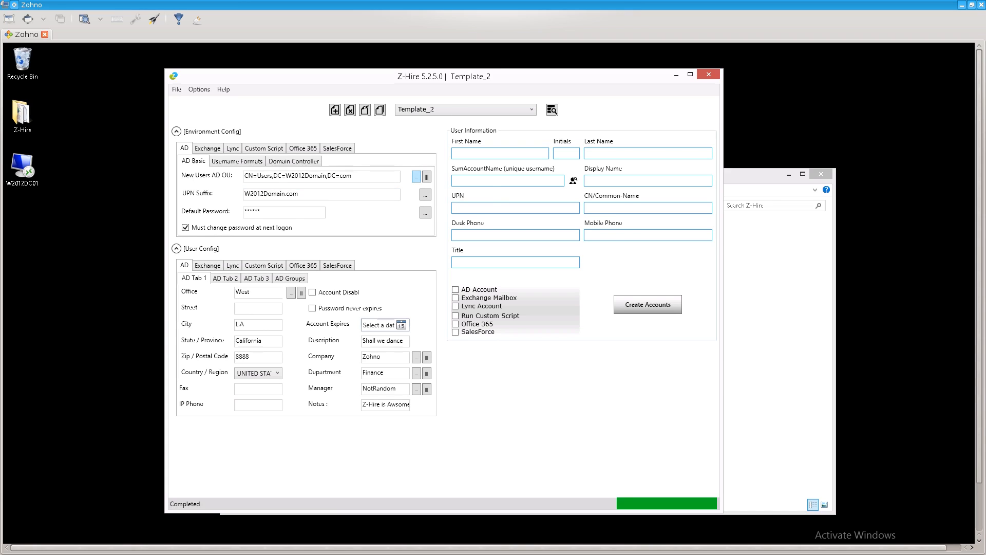
click(415, 176)
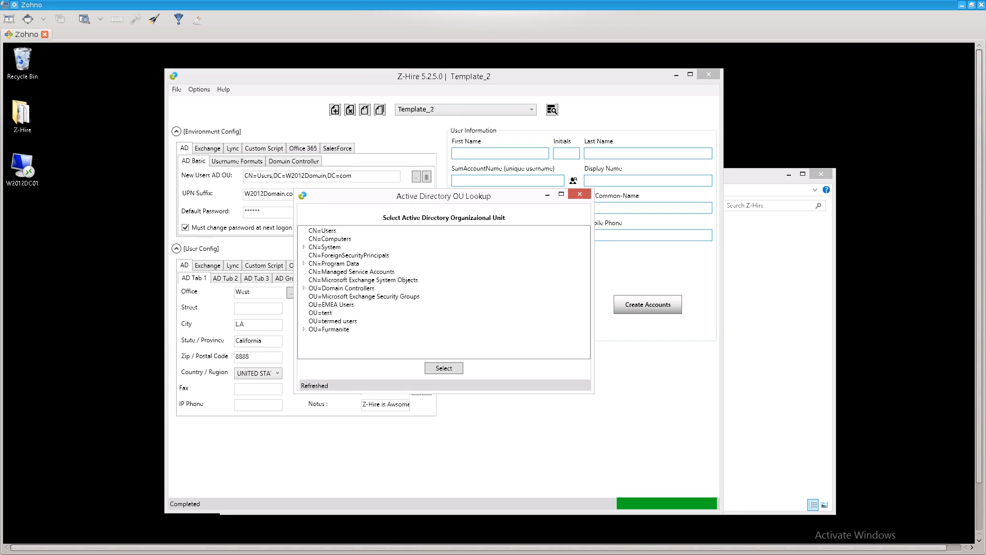
click(580, 194)
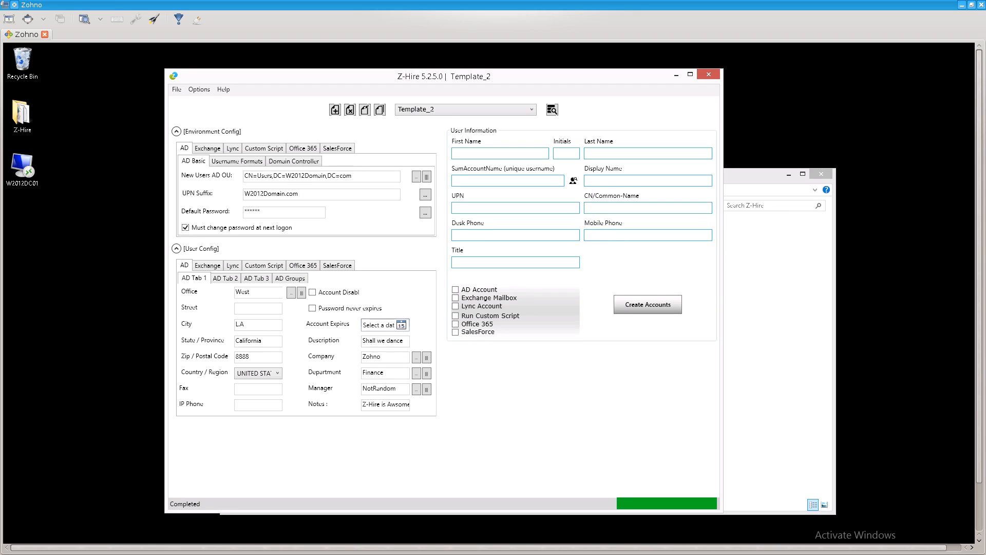
Check the UPN suffix list, then generate a length-6 default password using all character types.
click(425, 195)
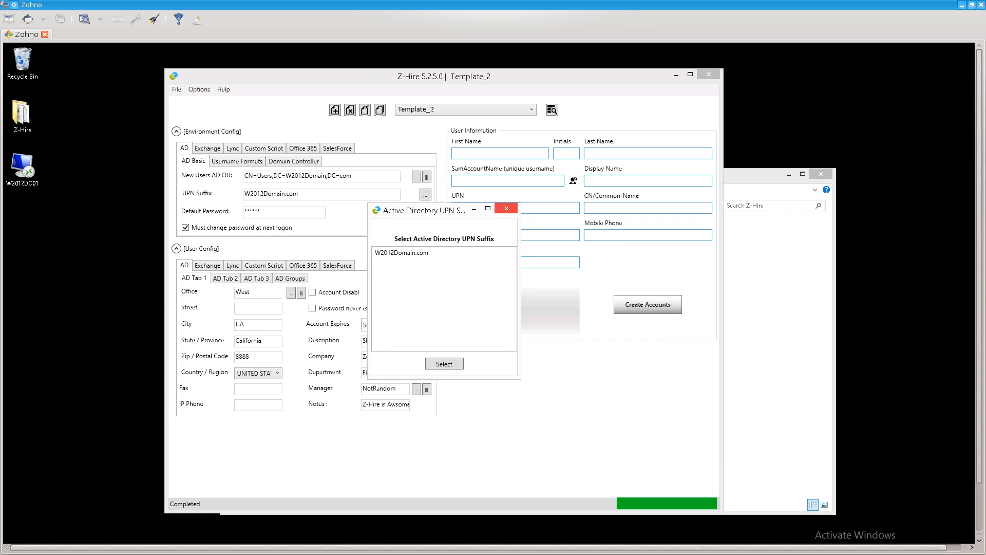
click(507, 208)
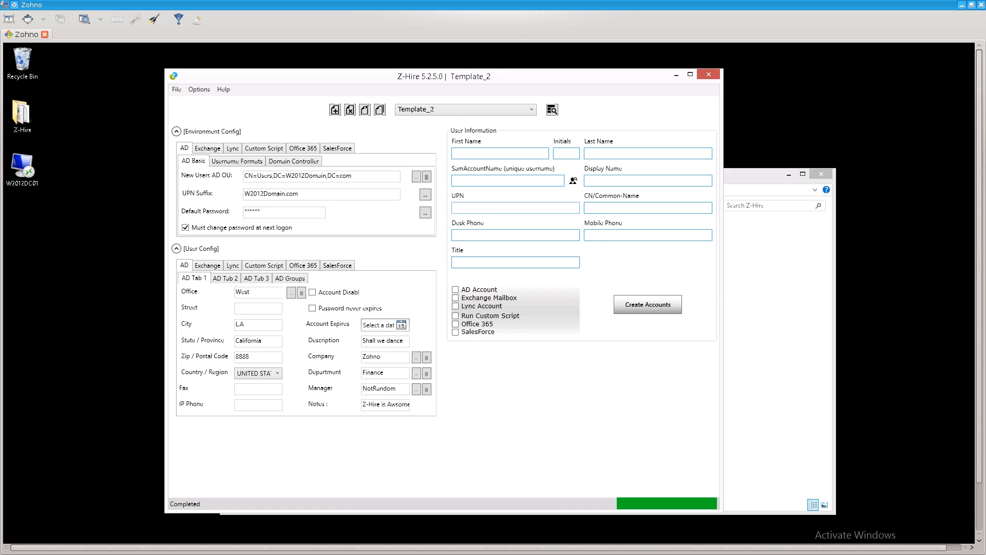
click(425, 212)
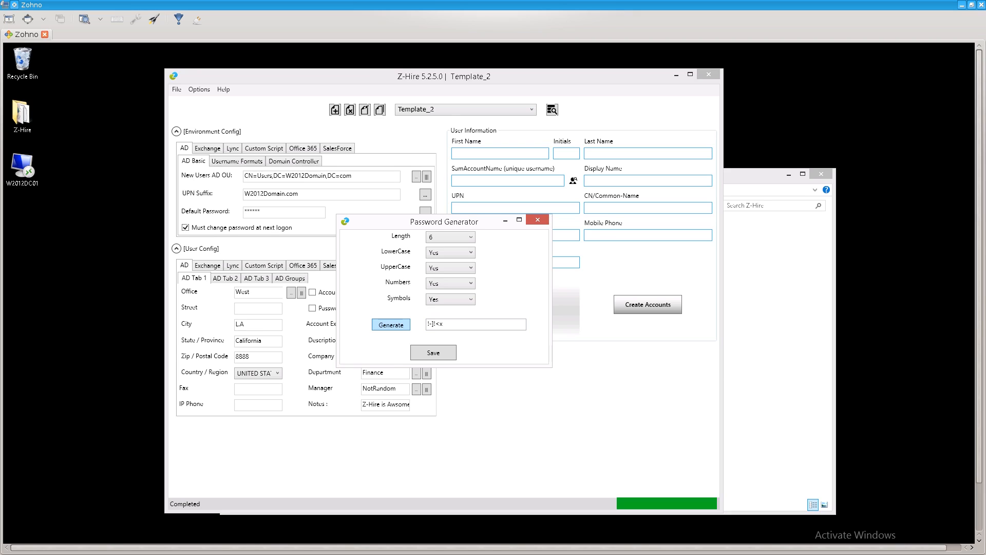
Select the generated password, then close the Password Generator to return to Template_2.
drag(446, 324, 427, 324)
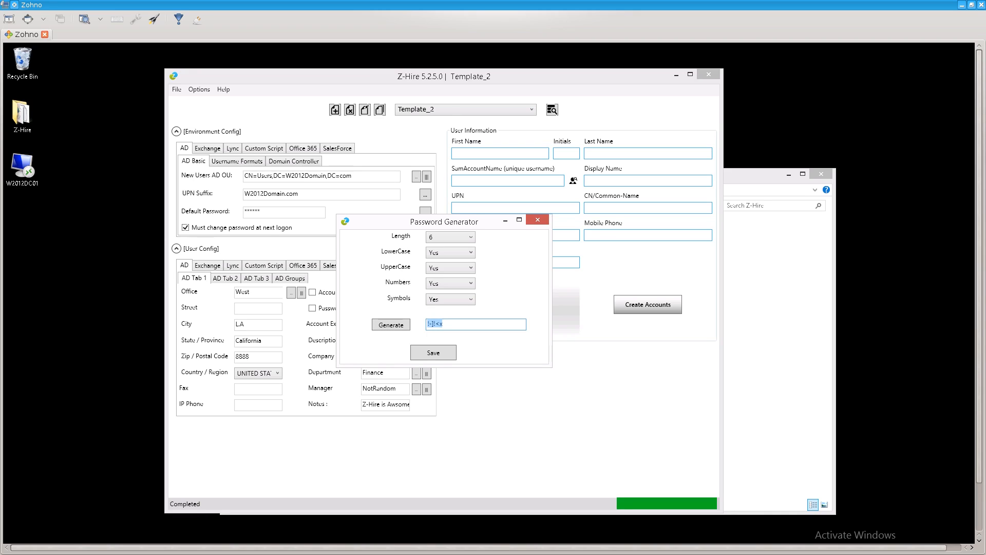
click(450, 324)
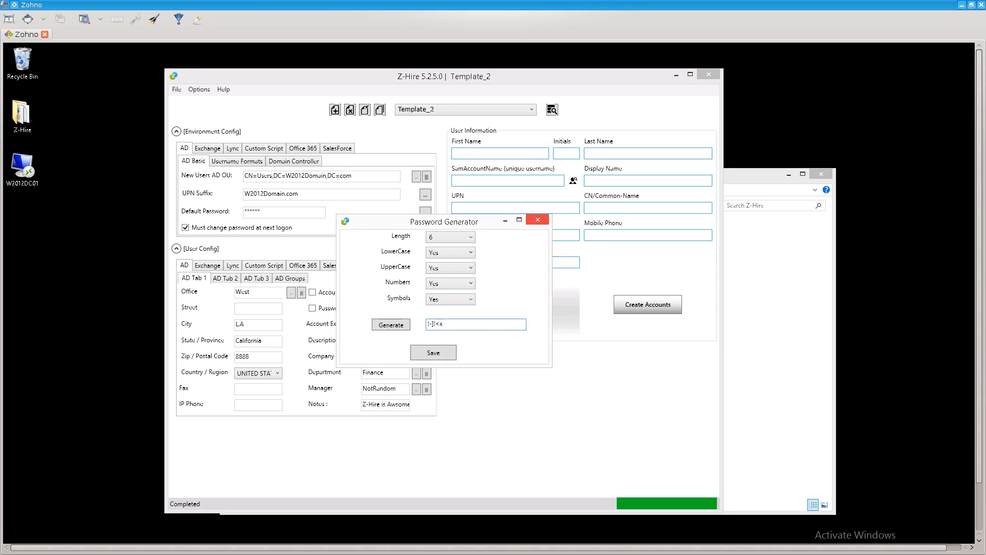
click(538, 220)
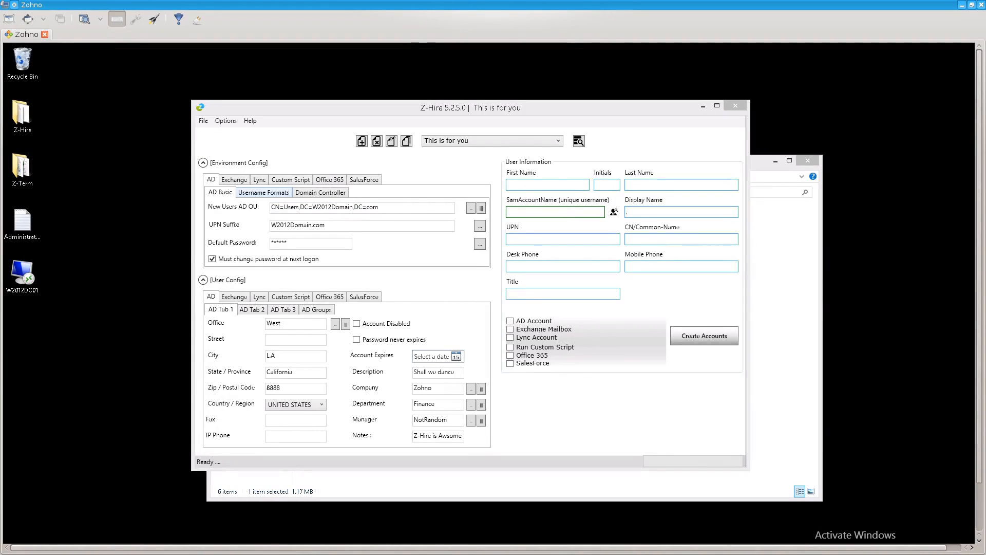
Show the Username Formats settings for SamAccountName, Display Name, CN and UPN.
click(263, 193)
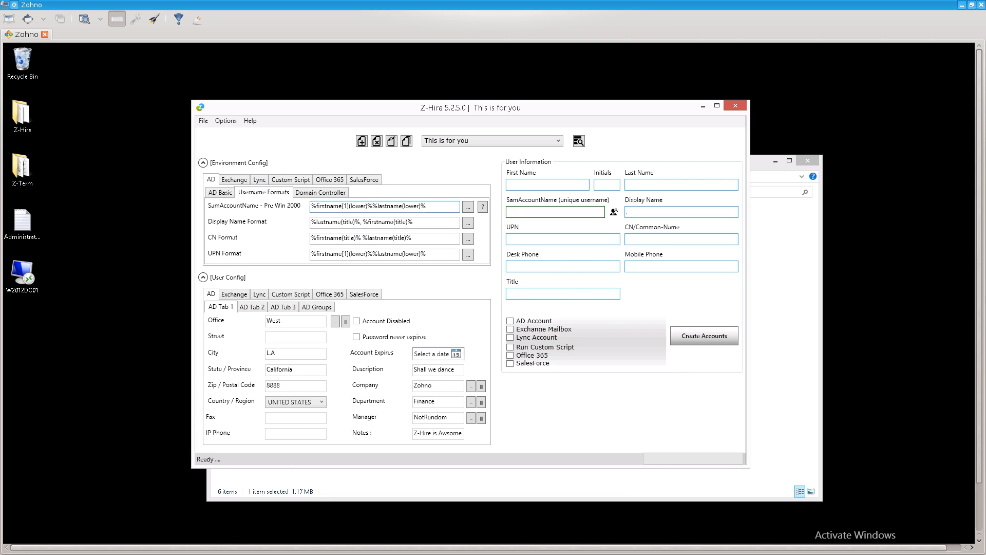
Compare SamAccountName formats and save FirstinitialLastname (jdoe) as the format.
click(468, 207)
click(488, 267)
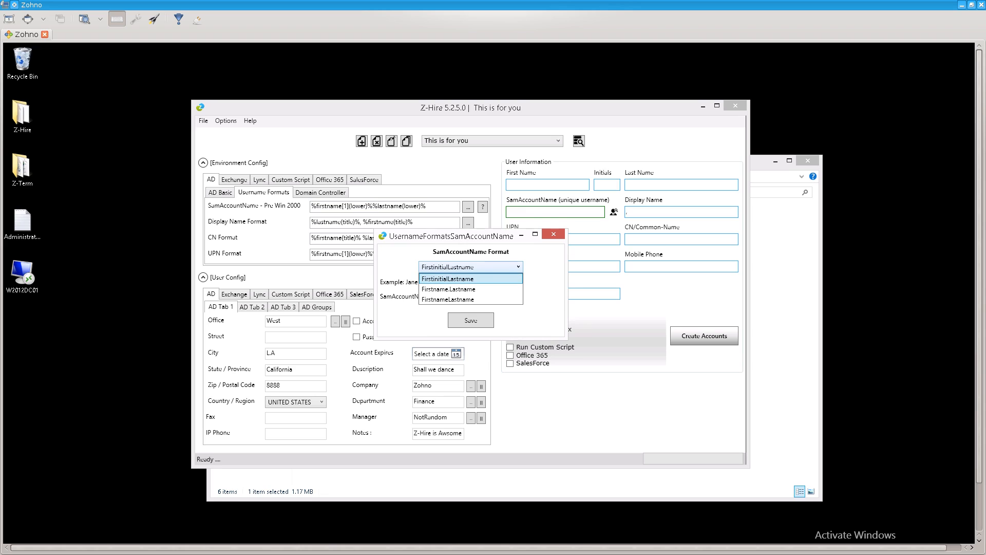
click(470, 279)
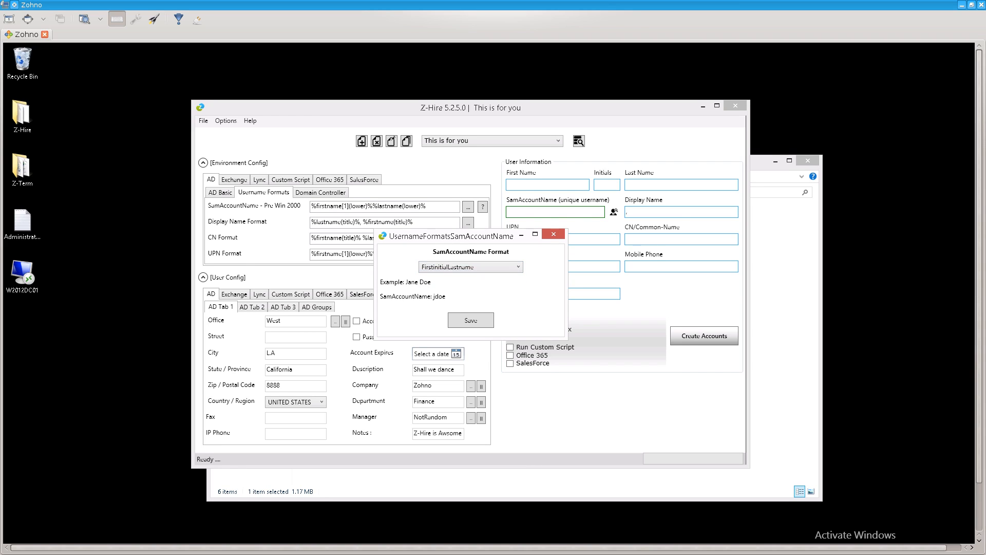
click(471, 267)
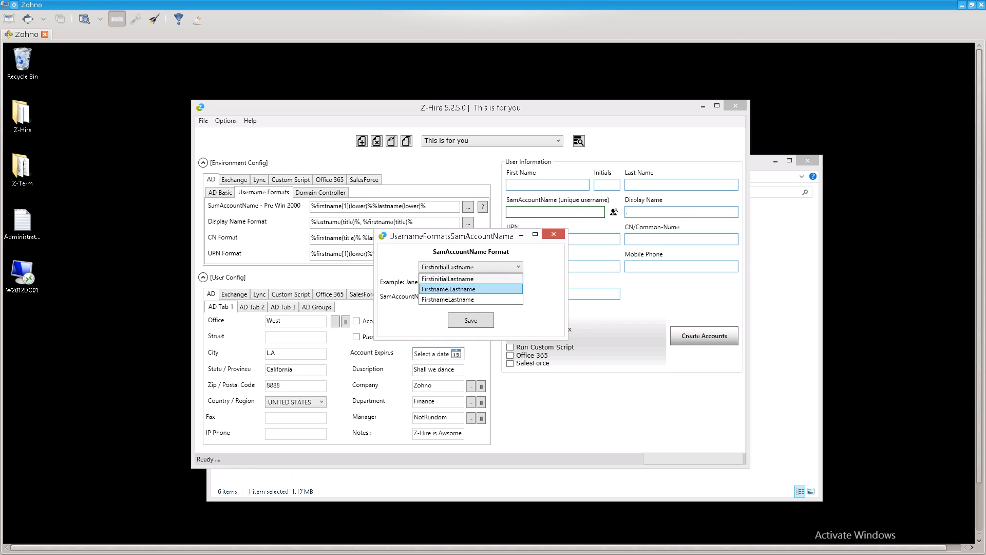
click(470, 289)
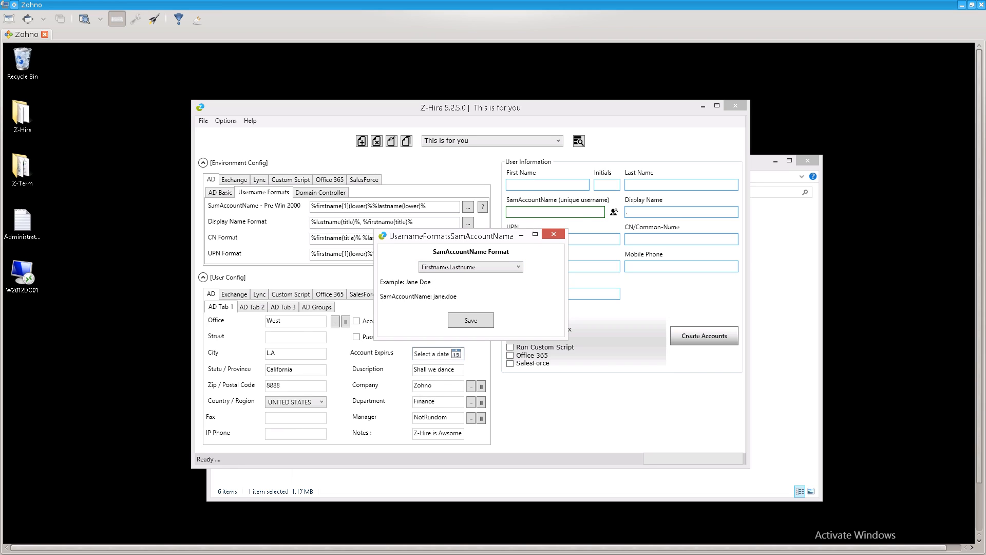
click(470, 267)
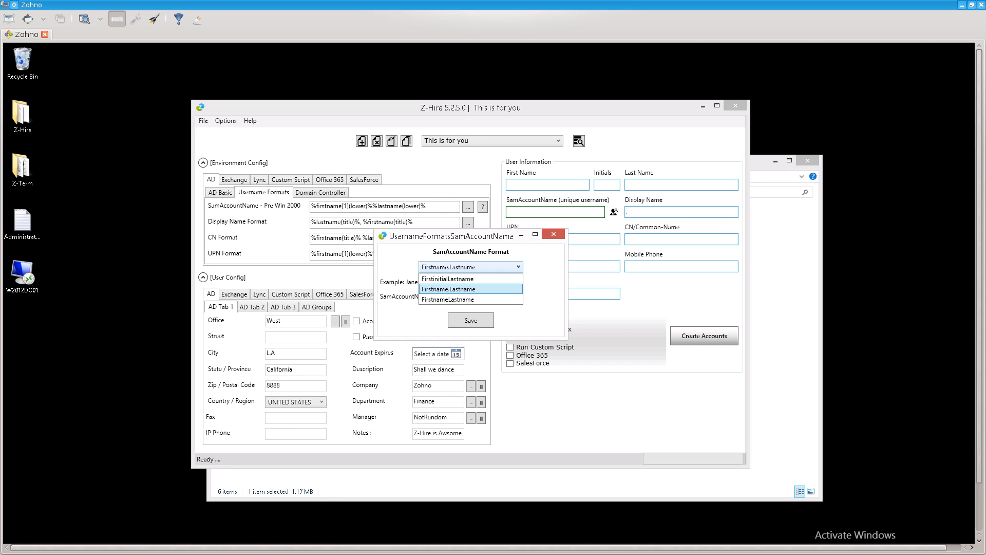
click(470, 300)
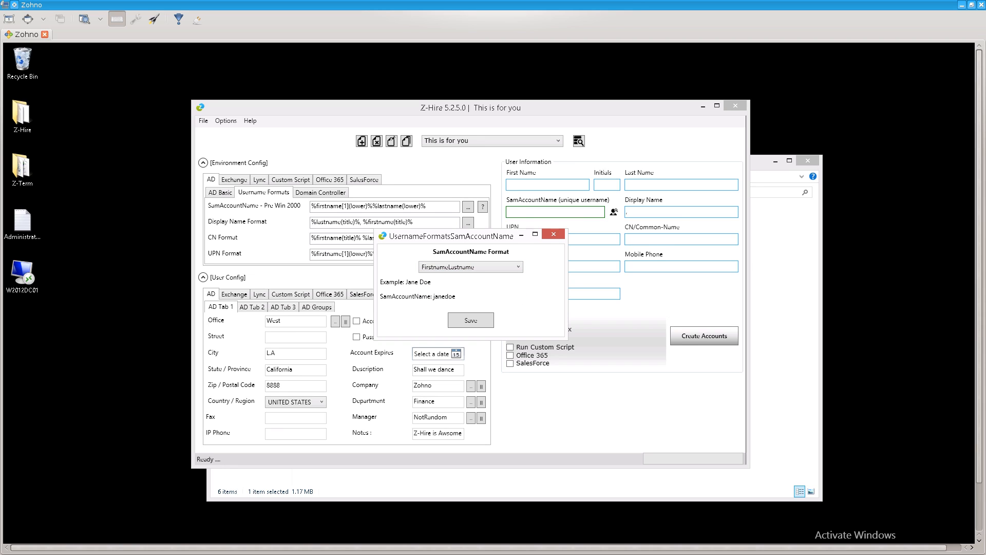
click(470, 267)
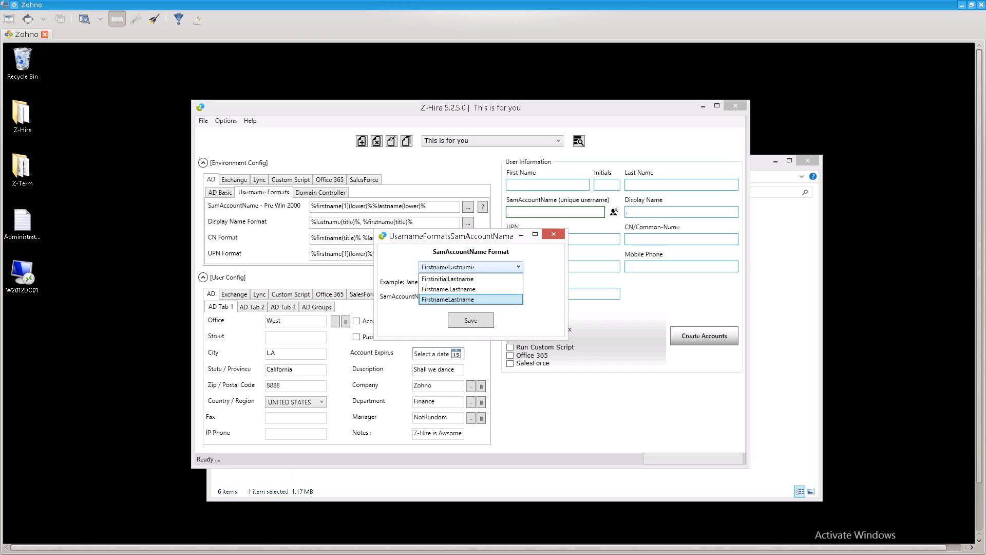
click(447, 278)
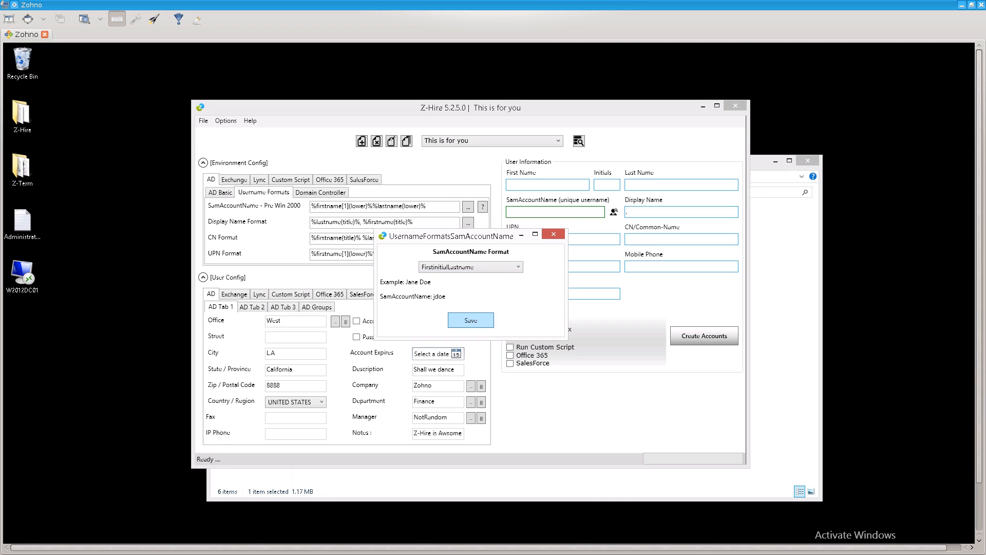
click(470, 320)
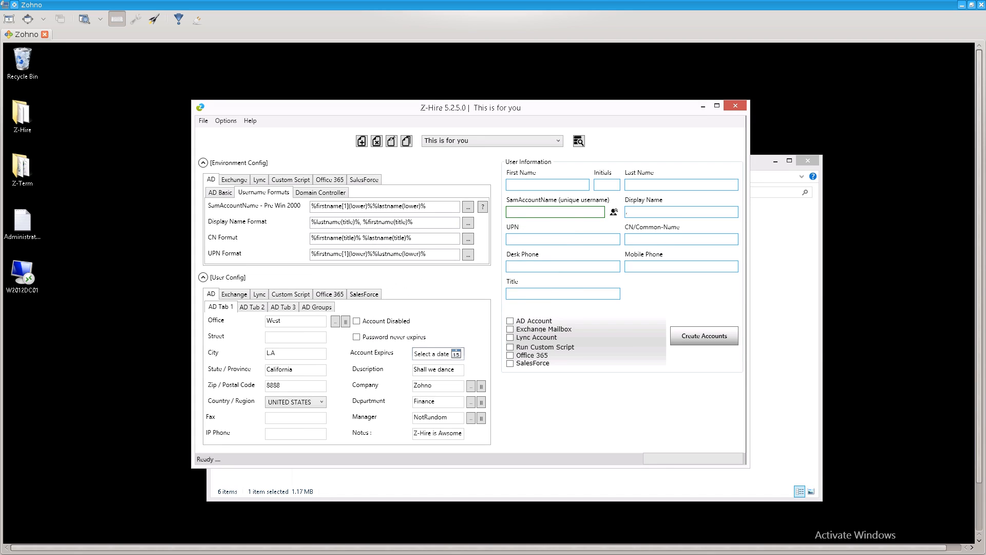
click(468, 223)
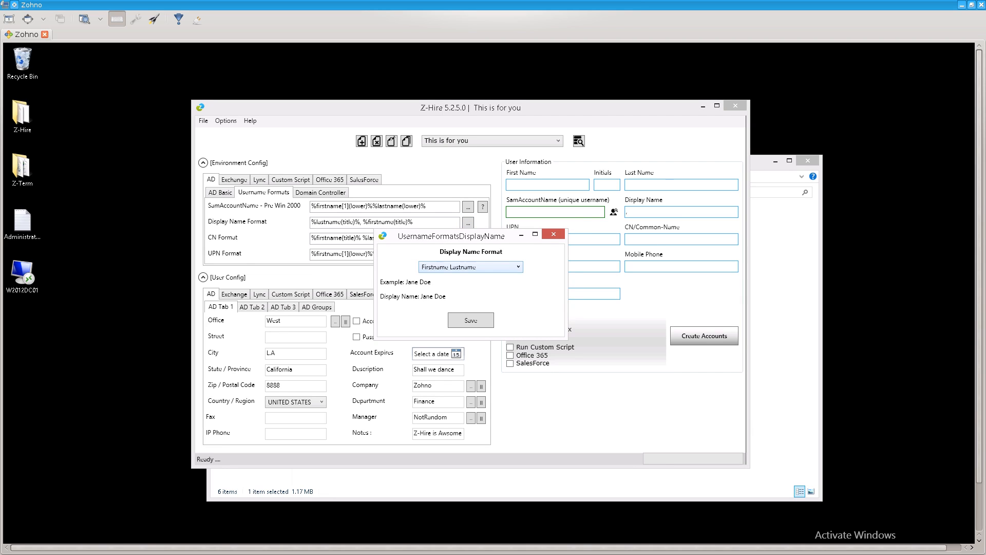
Save Firstname Lastname as the Display Name format and leave the CN format unchanged.
click(518, 267)
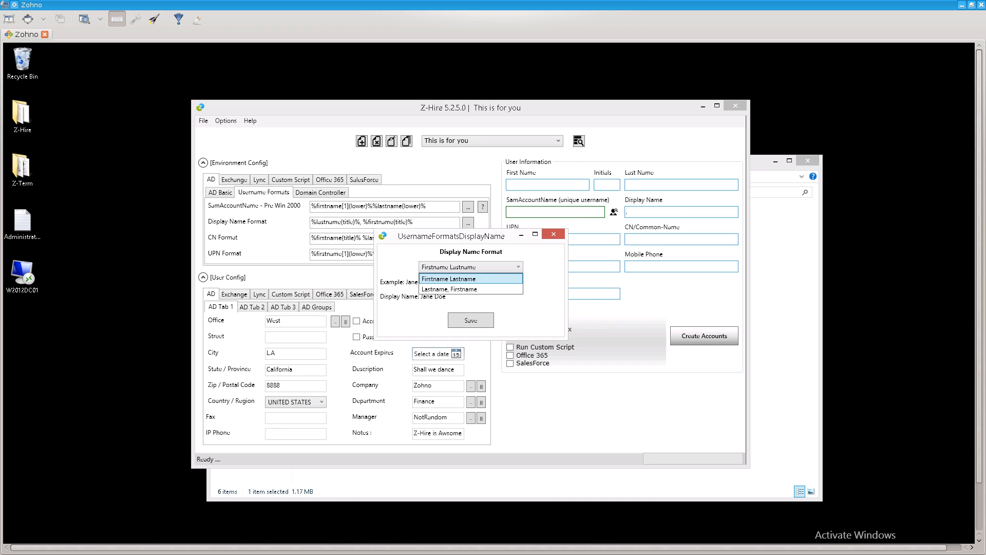
click(448, 279)
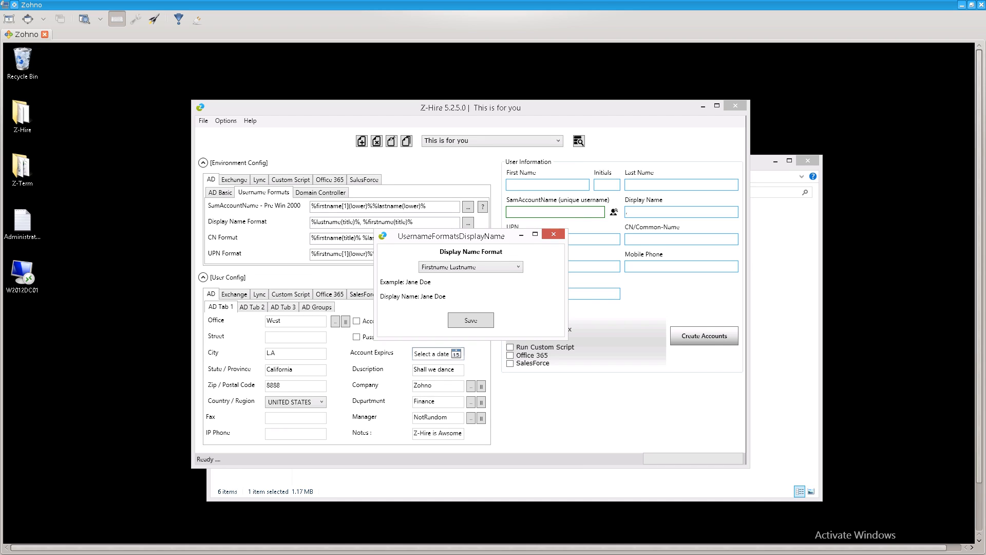
click(471, 320)
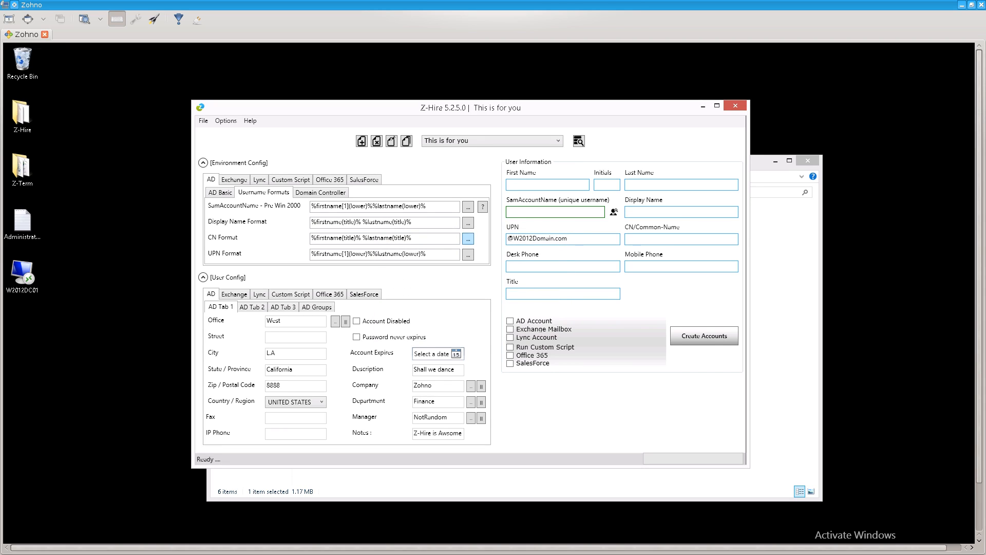
click(467, 238)
click(470, 266)
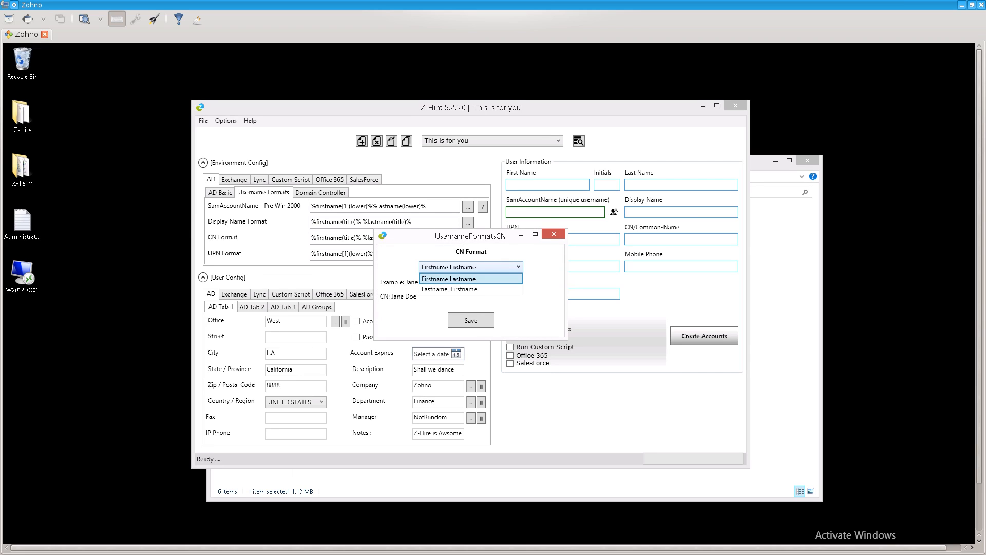
click(449, 279)
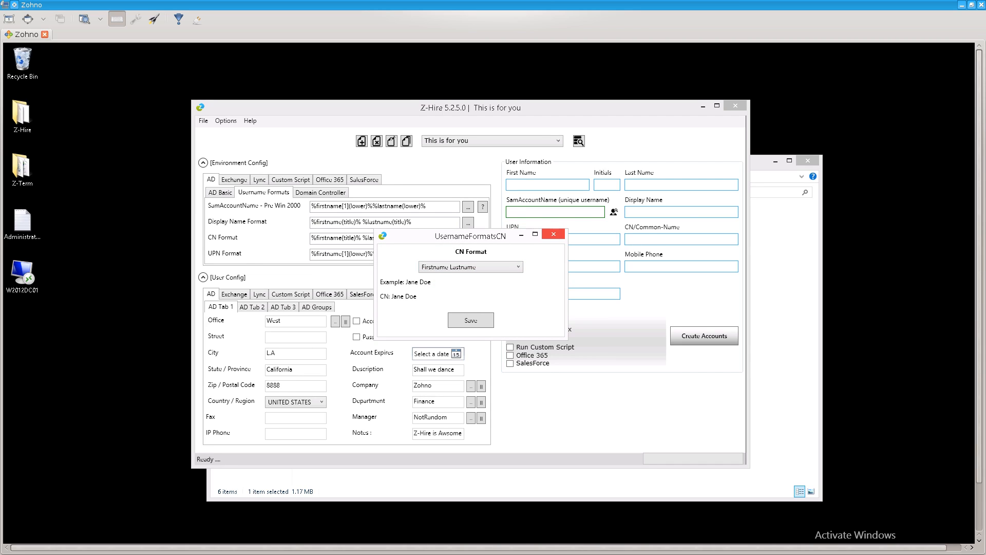
click(470, 267)
click(470, 267)
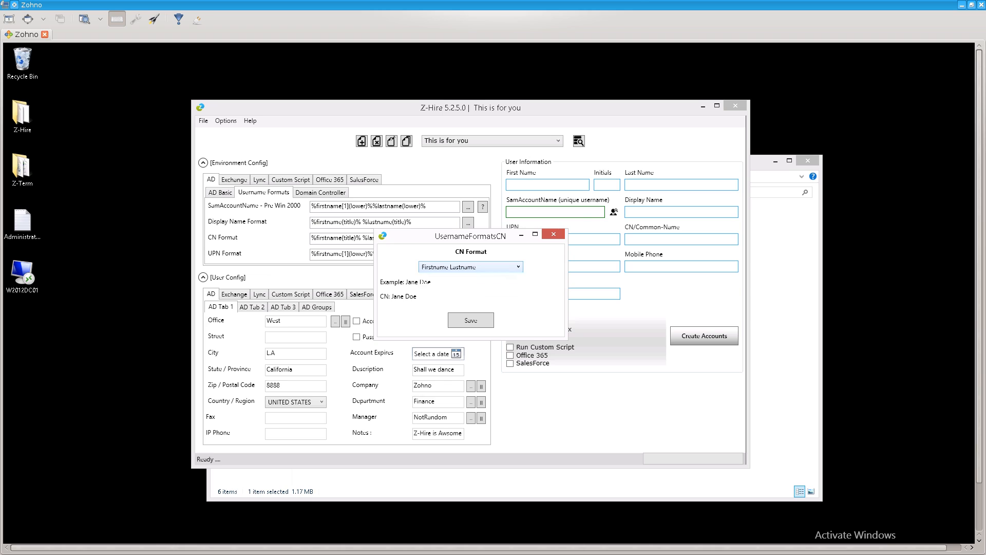
click(553, 234)
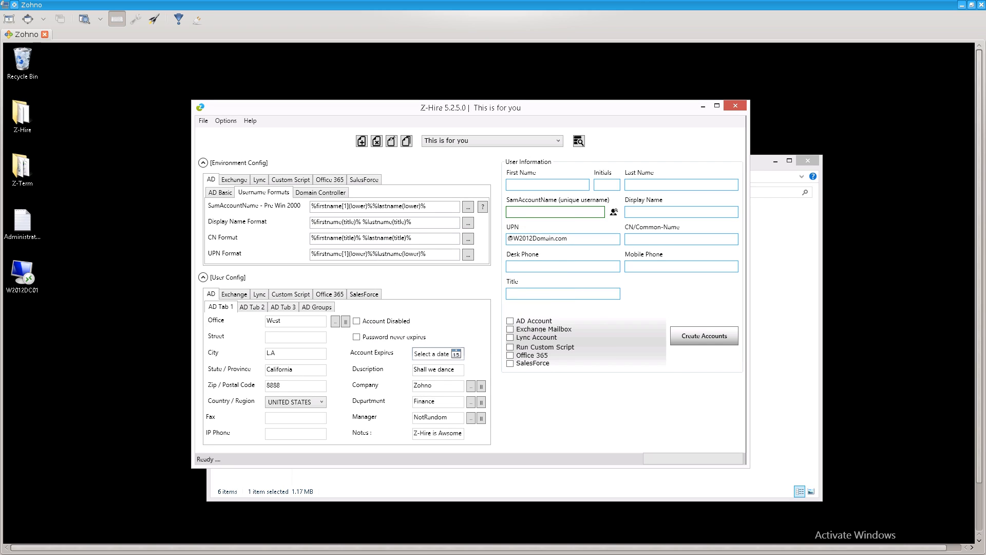
Keep and save the UPN format as FirstinitialLastname (jdoe).
click(468, 254)
click(470, 267)
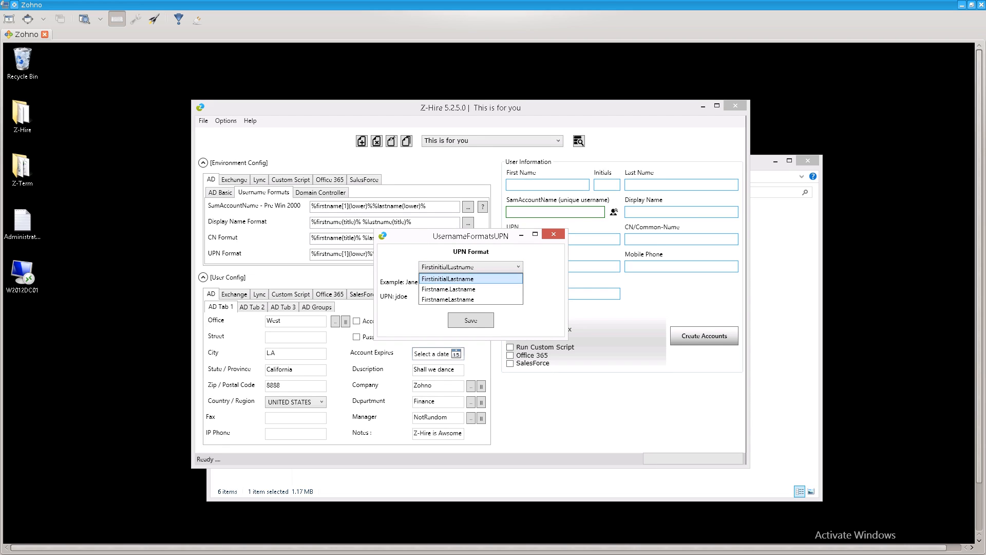
click(447, 278)
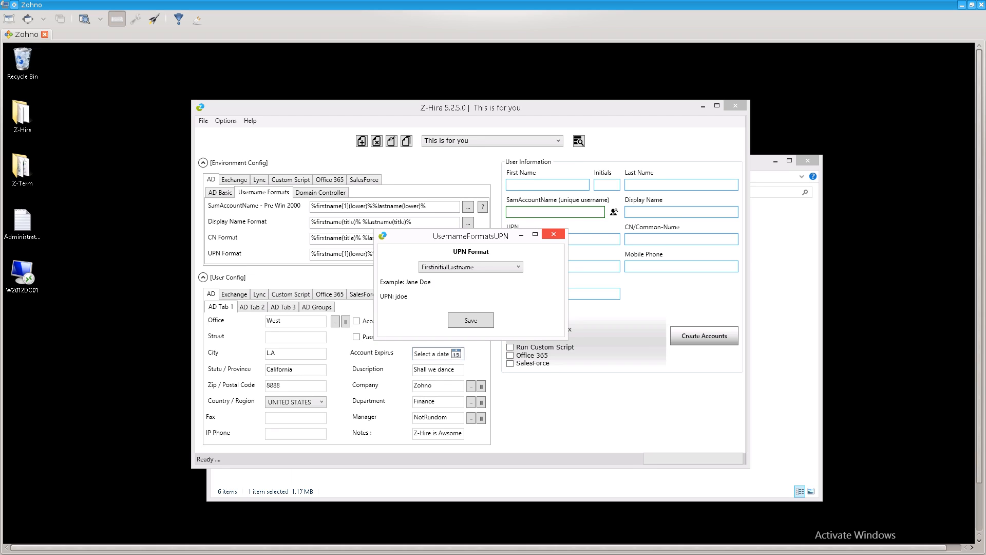
click(471, 320)
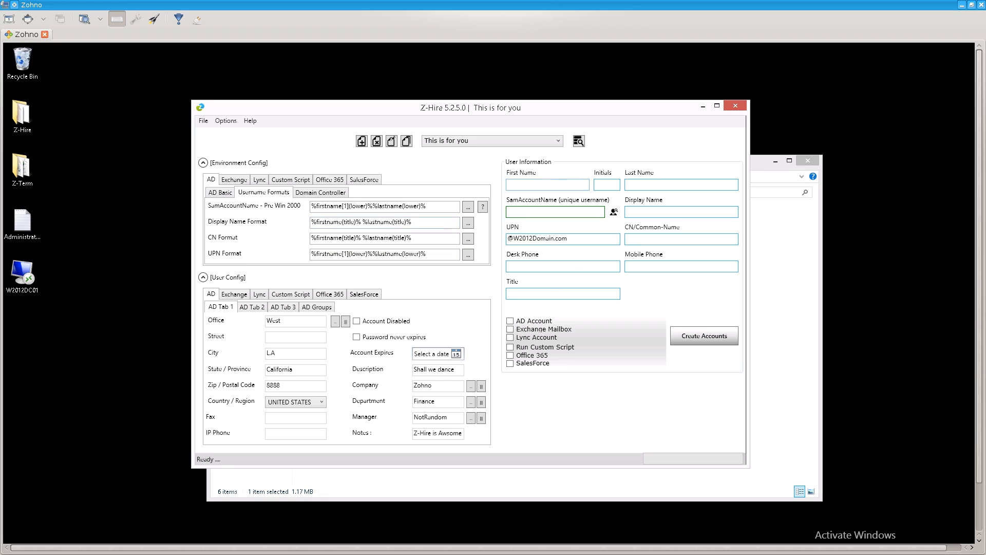
Enter test user Zohno, initials Z.T, last name Test to preview the auto-filled names.
click(547, 185)
text(Zohno)
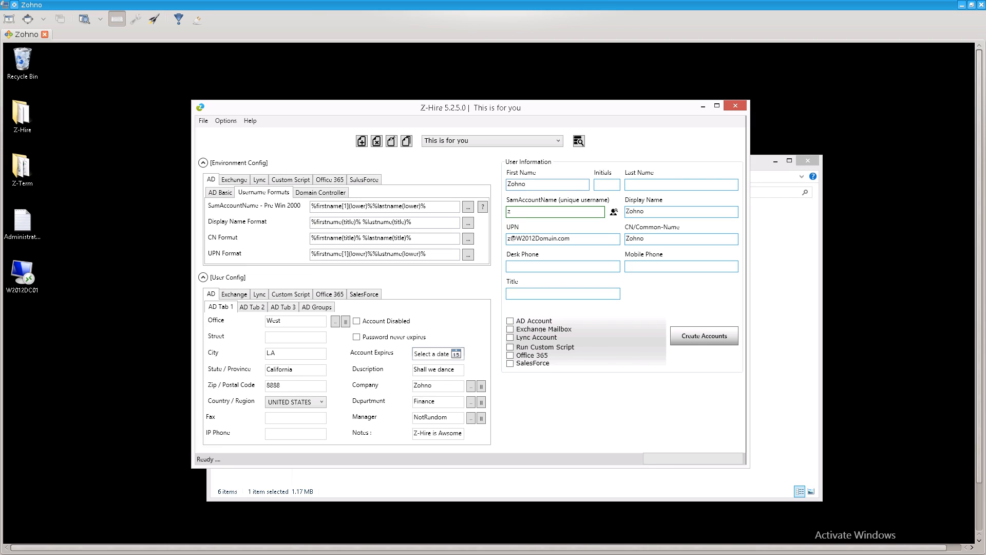
key(Tab)
text(Z.T)
key(Tab)
text(Test)
Delete the first name, initials and last name, and erase the UPN contents.
double_click(516, 184)
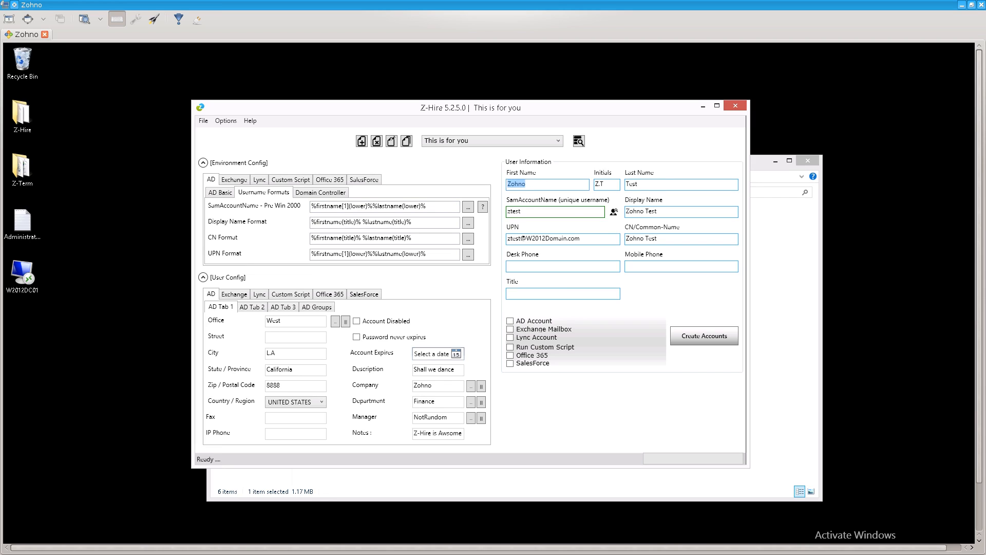
key(BackSpace)
double_click(600, 184)
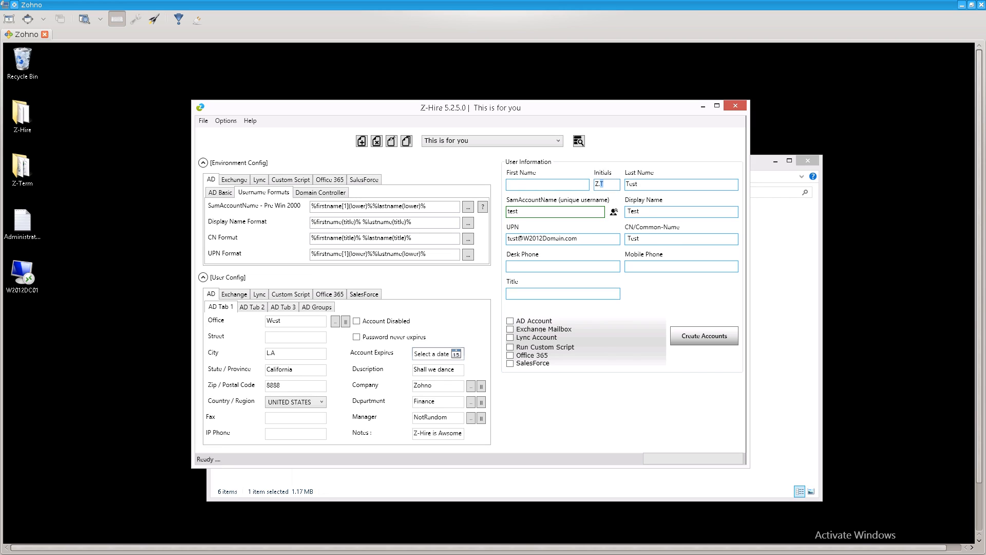
key(BackSpace)
key(BackSpace)
key(BackSpace)
click(638, 184)
double_click(637, 184)
key(BackSpace)
double_click(562, 239)
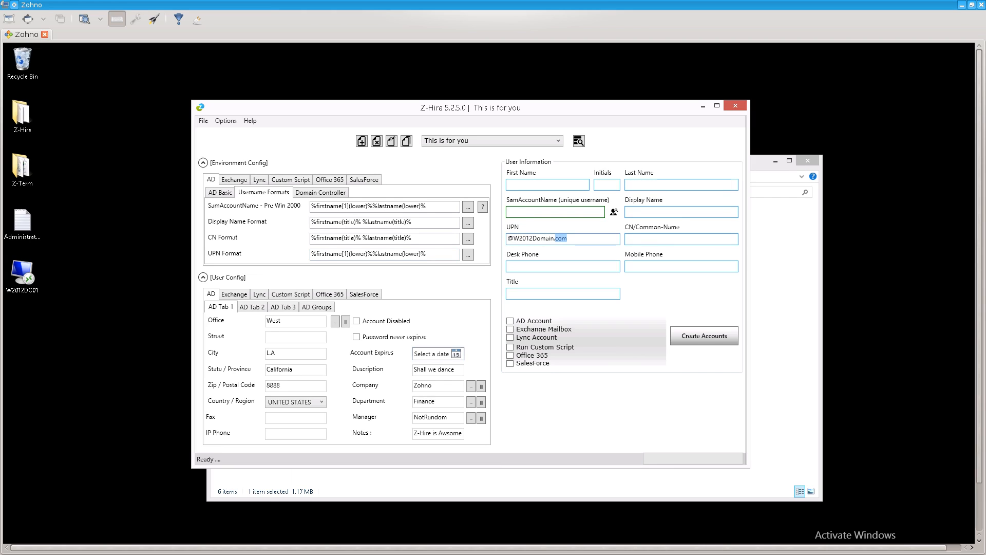
key(BackSpace)
key(BackSpace)
key(BackSpace)
key(BackSpace)
key(BackSpace)
key(BackSpace)
key(BackSpace)
key(BackSpace)
key(BackSpace)
key(BackSpace)
key(BackSpace)
key(BackSpace)
key(BackSpace)
key(BackSpace)
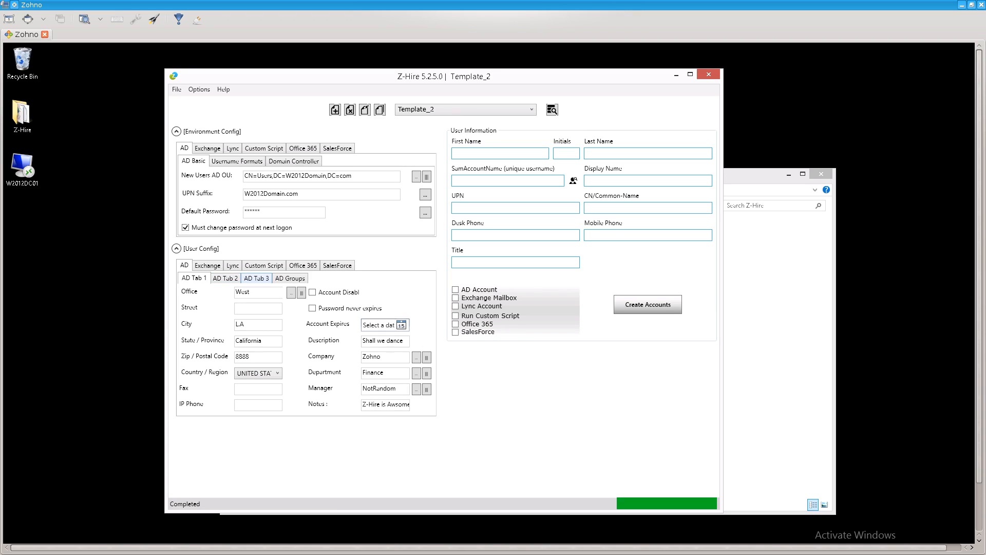
click(290, 279)
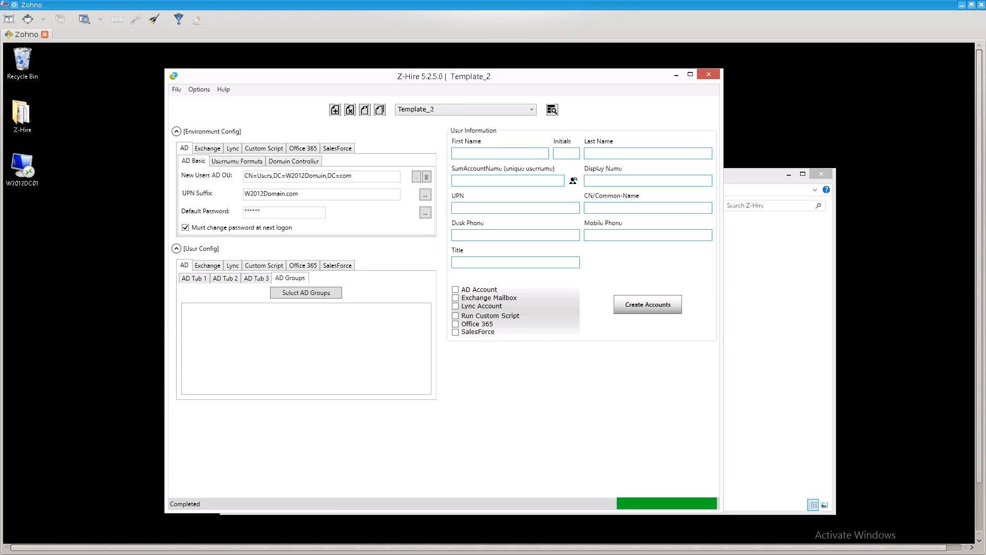
click(256, 278)
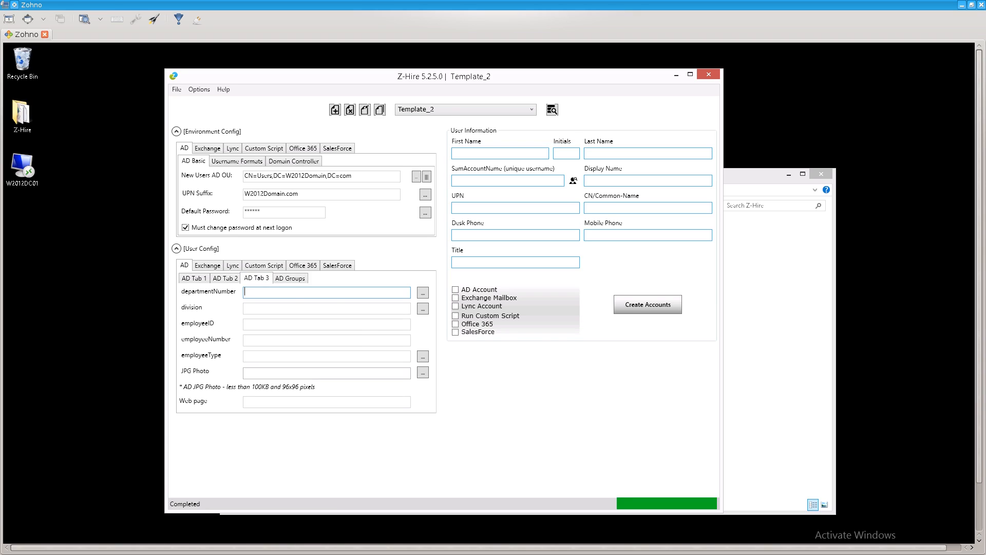
click(194, 278)
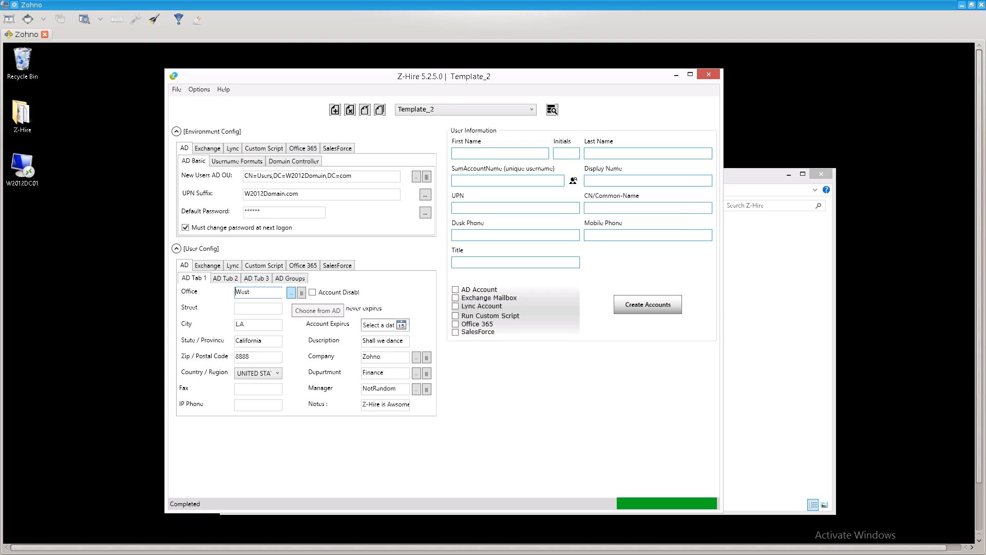
click(291, 292)
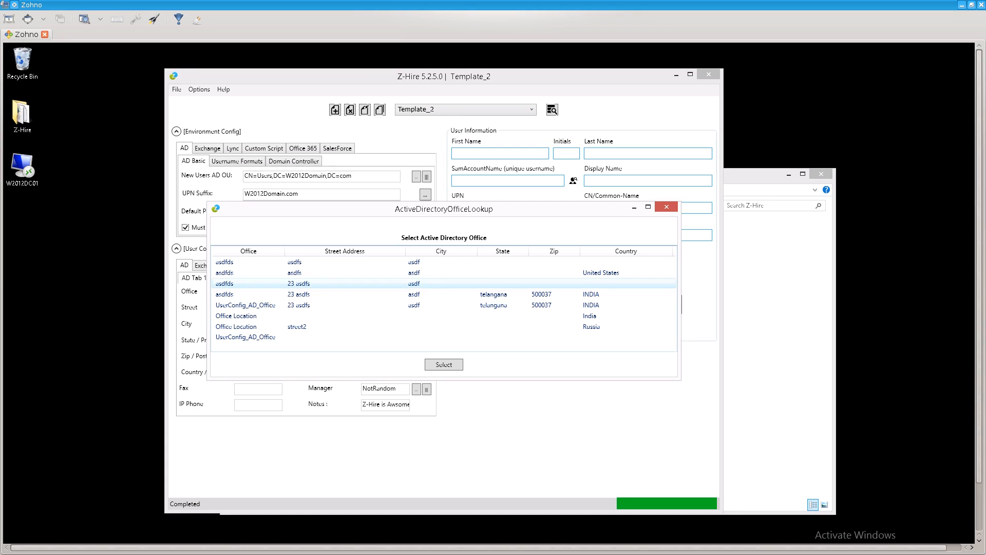
click(666, 207)
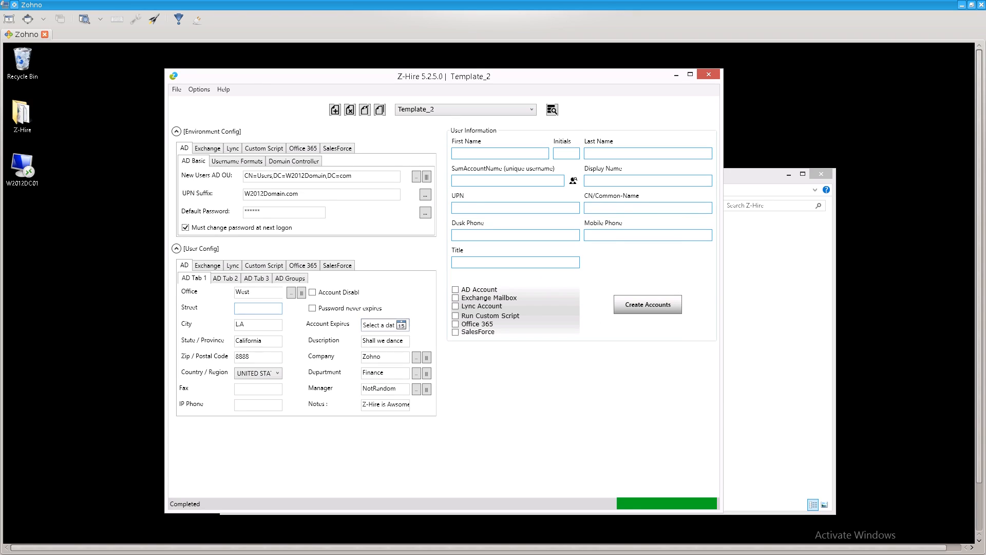
click(259, 308)
click(256, 325)
click(263, 341)
click(253, 357)
click(277, 373)
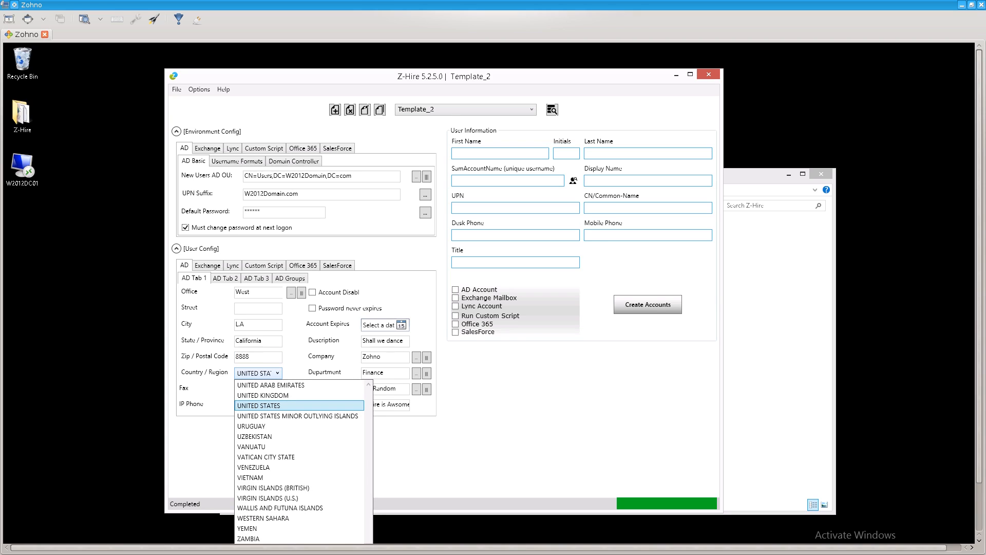
key(Up)
key(Up)
key(Up)
key(Up)
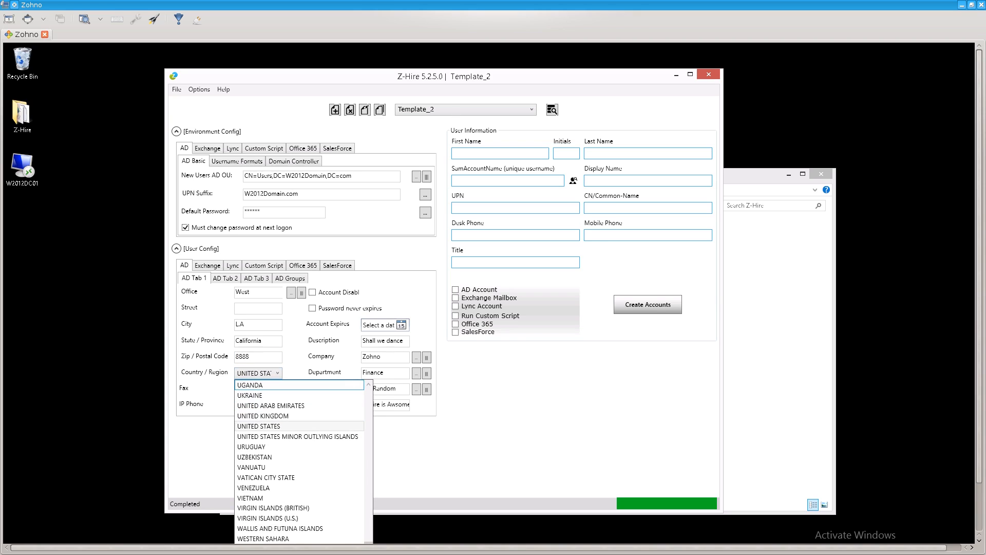
key(Escape)
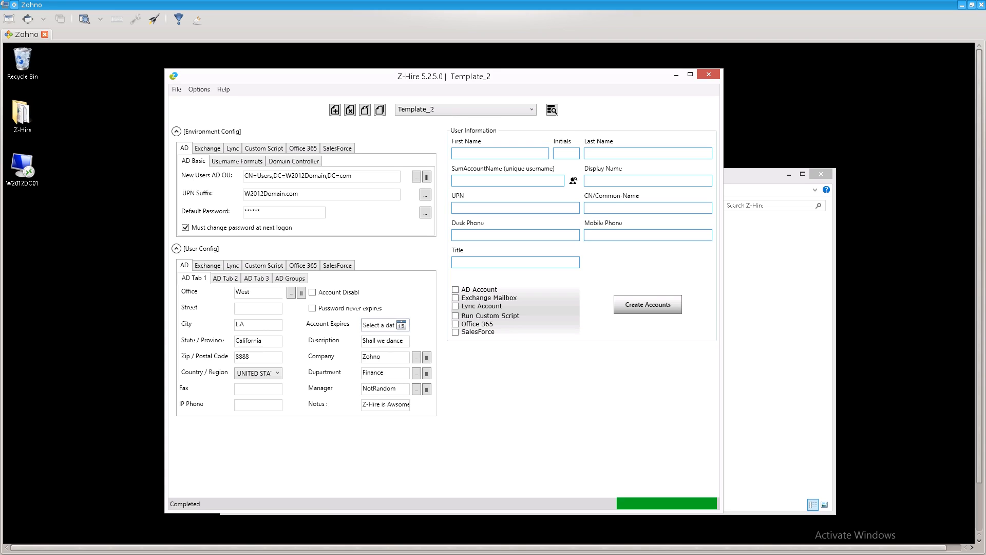
double_click(395, 341)
click(382, 357)
click(416, 357)
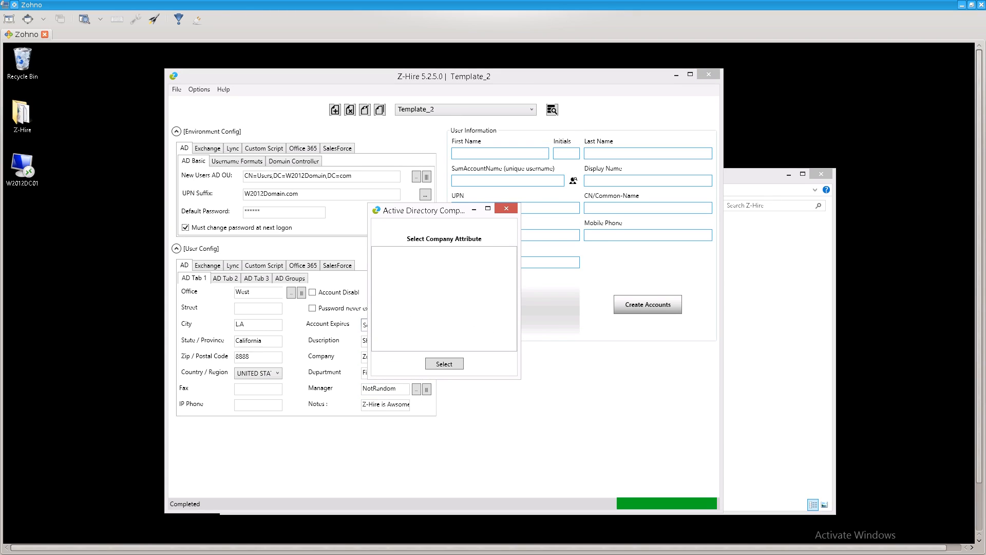
click(506, 208)
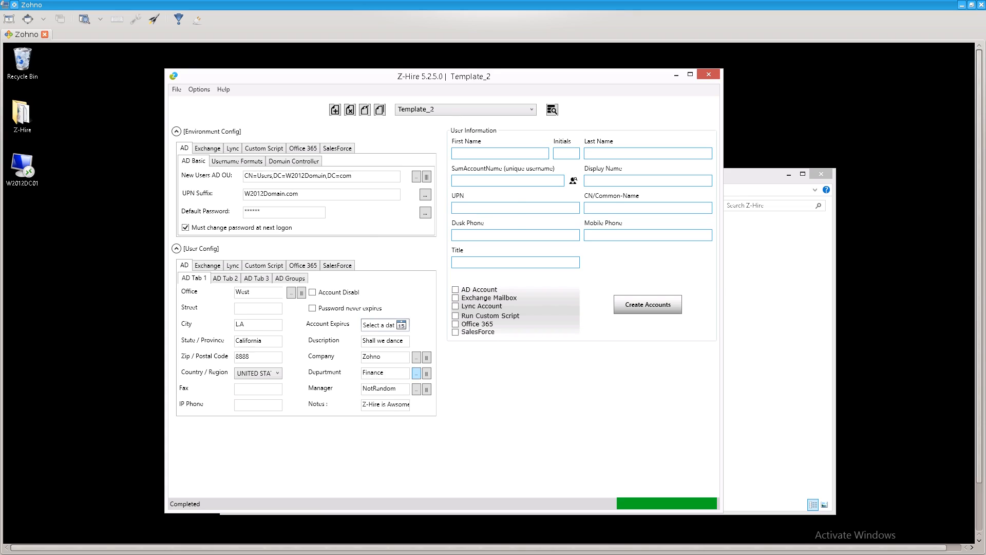
click(416, 373)
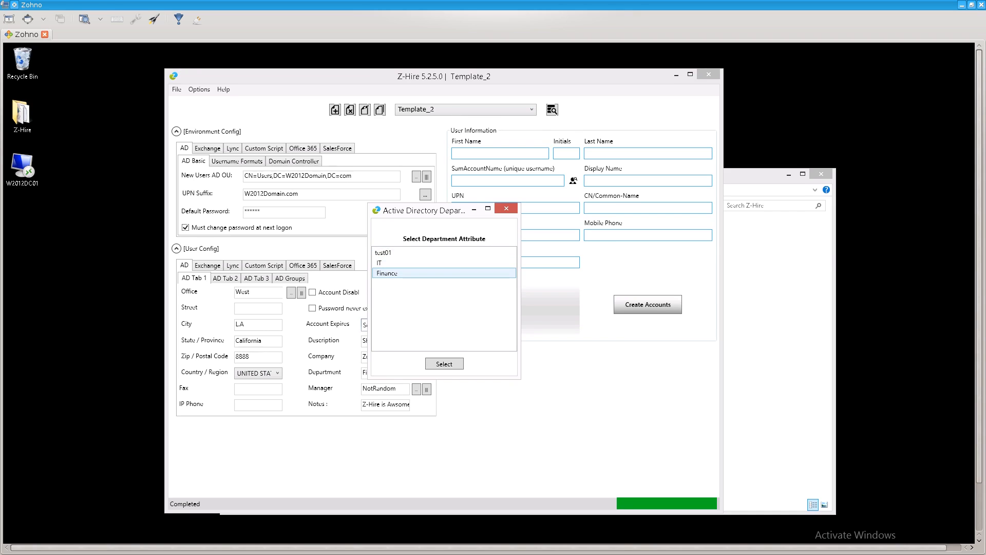
click(506, 208)
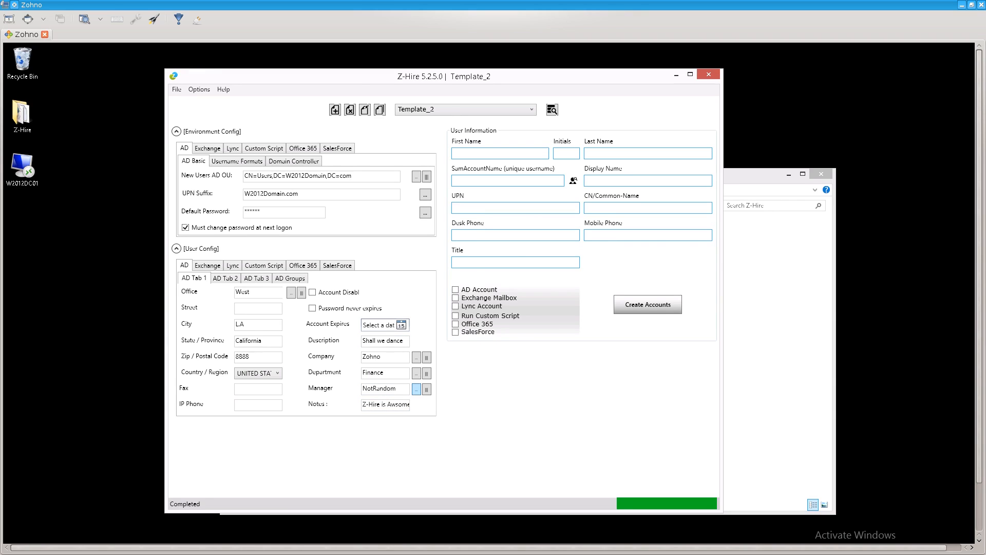
click(416, 390)
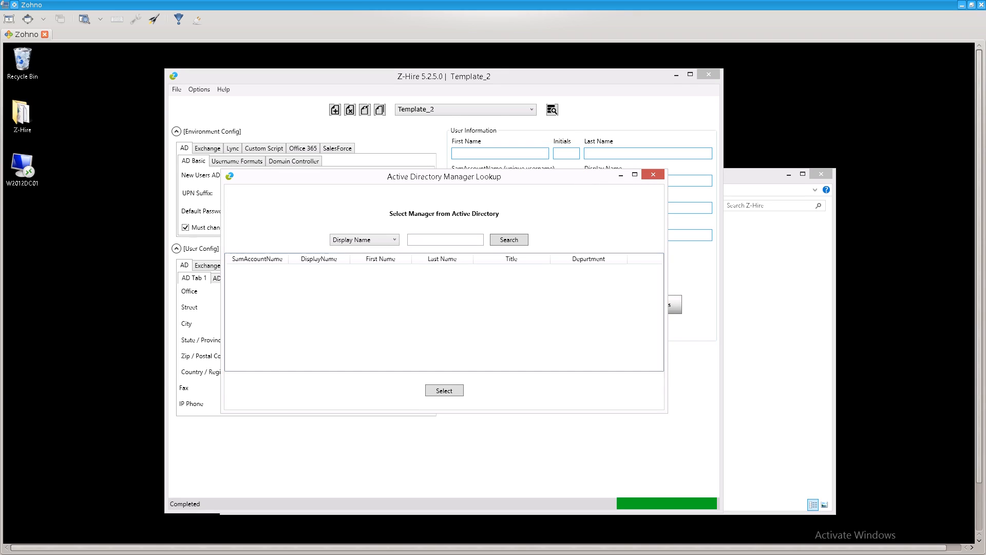
click(653, 174)
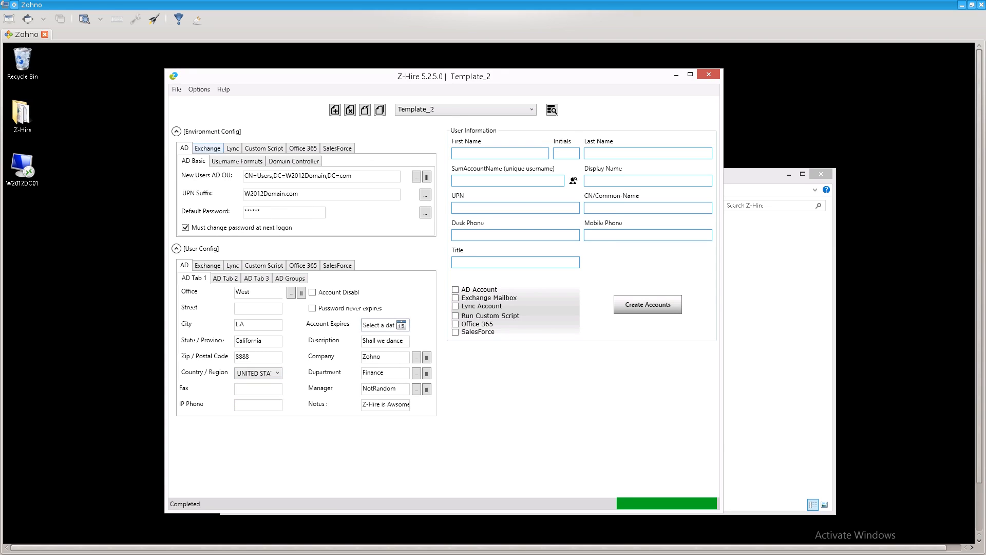
Review the template's Exchange, Lync, AD profile, extra attributes and AD groups settings.
click(208, 148)
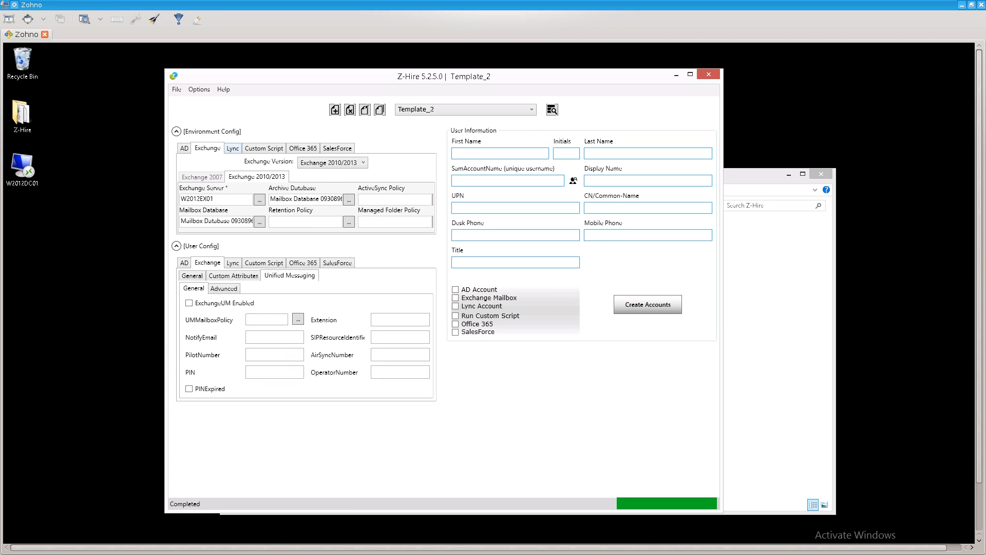
click(233, 148)
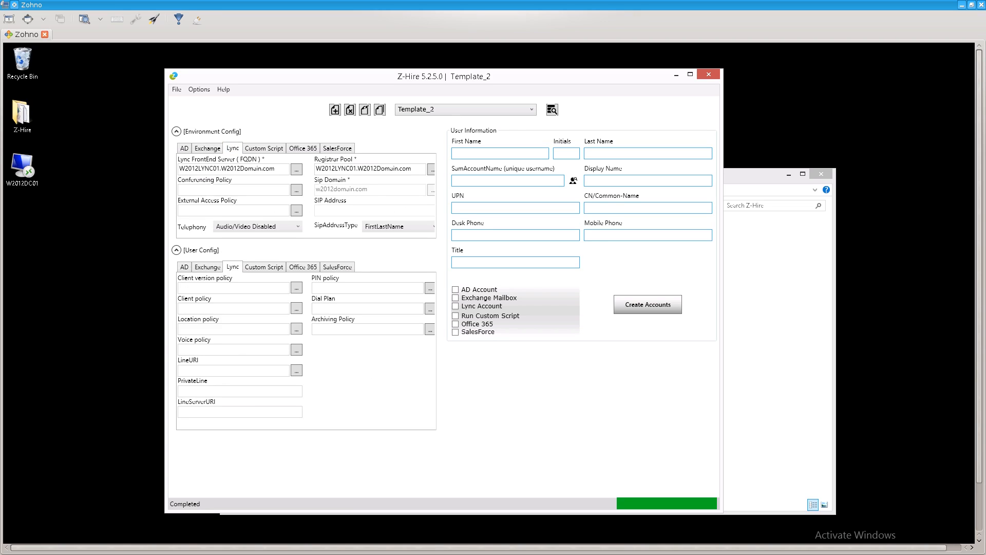
click(184, 149)
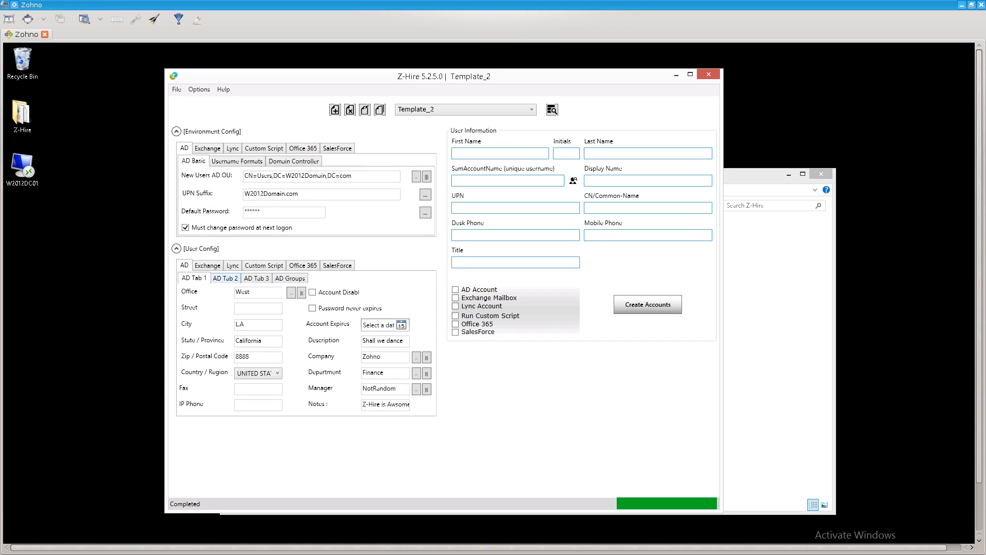
click(225, 278)
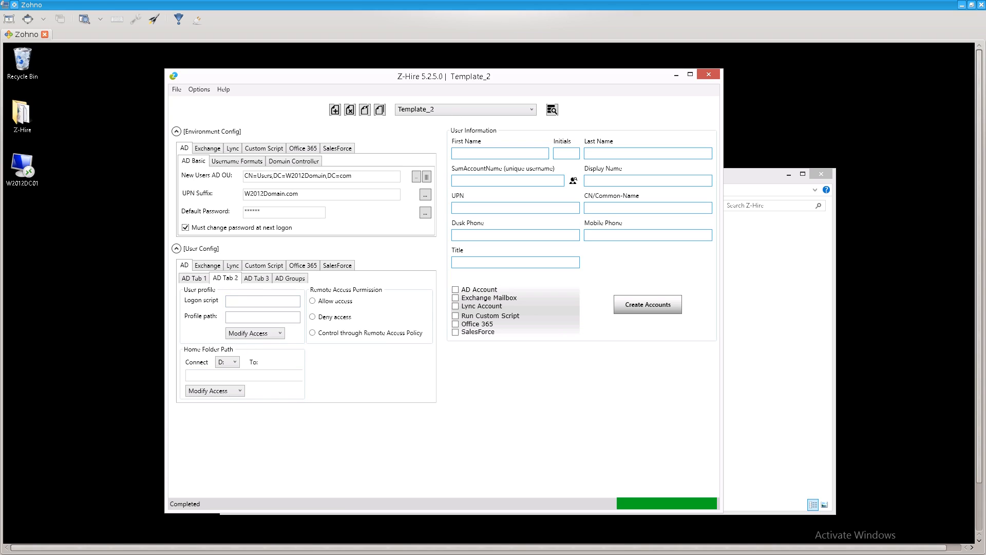
click(257, 277)
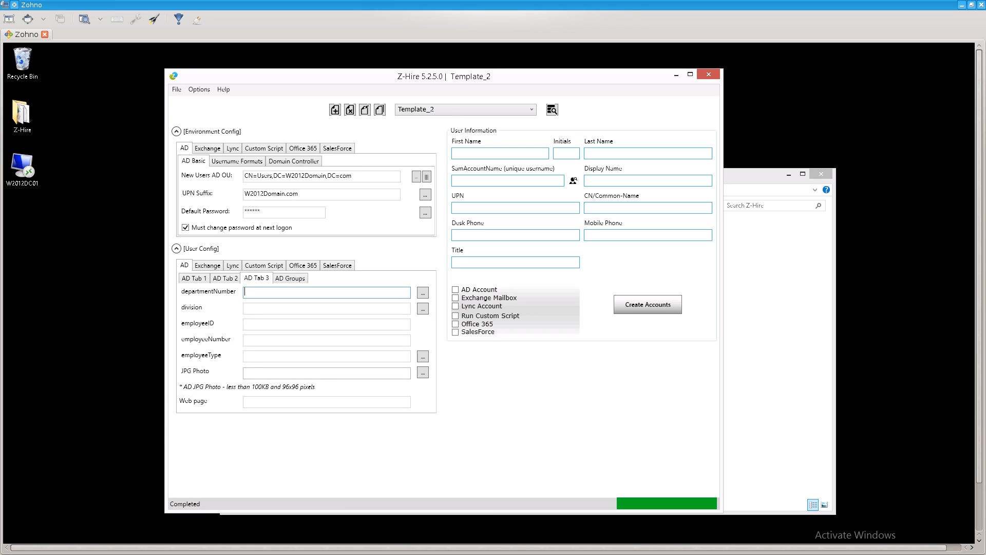
click(290, 278)
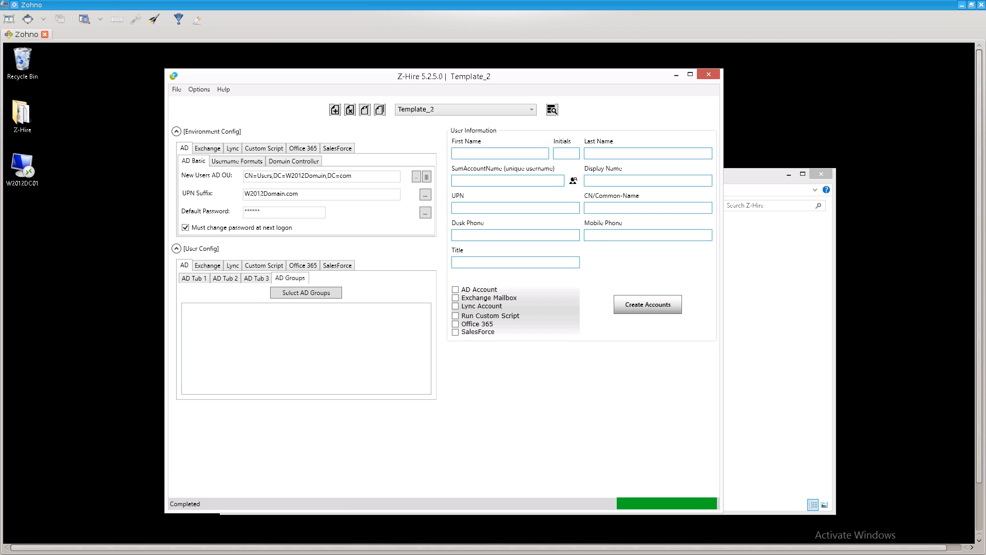
Revisit the Exchange, Lync and Custom Script settings, then return to AD.
click(207, 265)
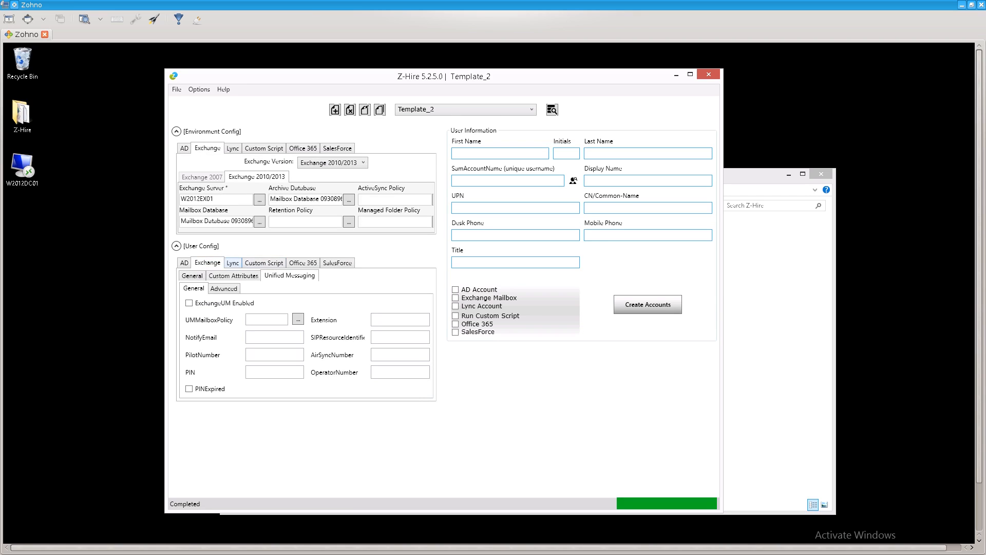
click(232, 263)
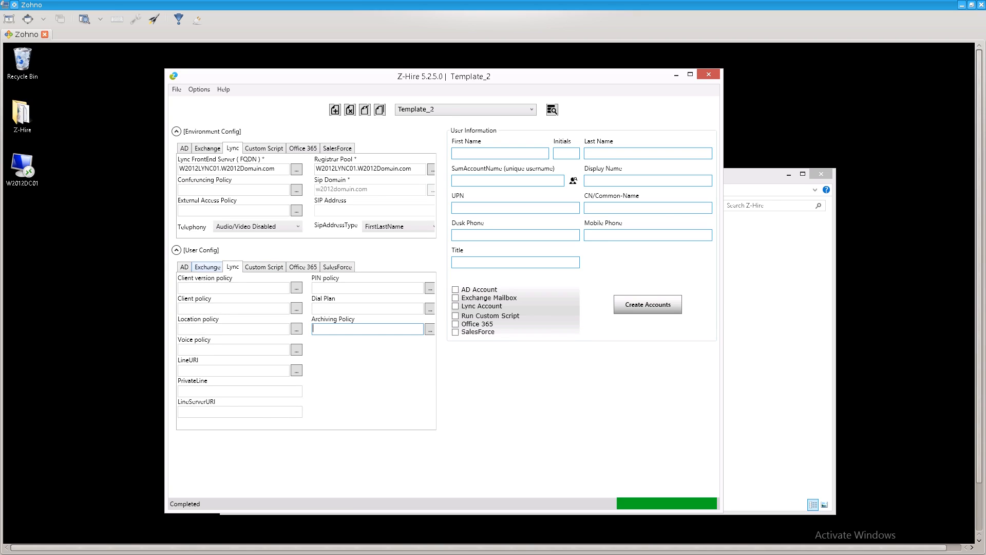
click(264, 266)
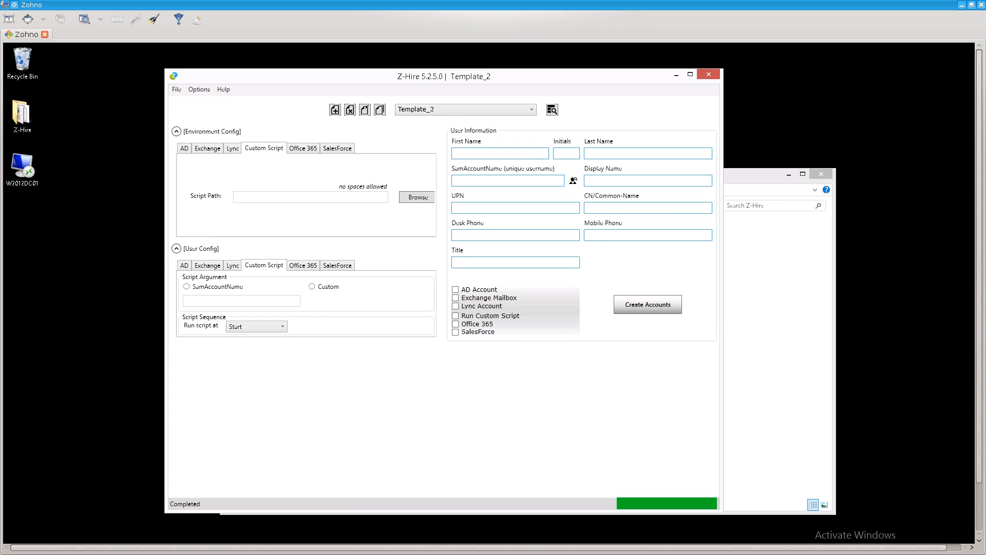
click(184, 265)
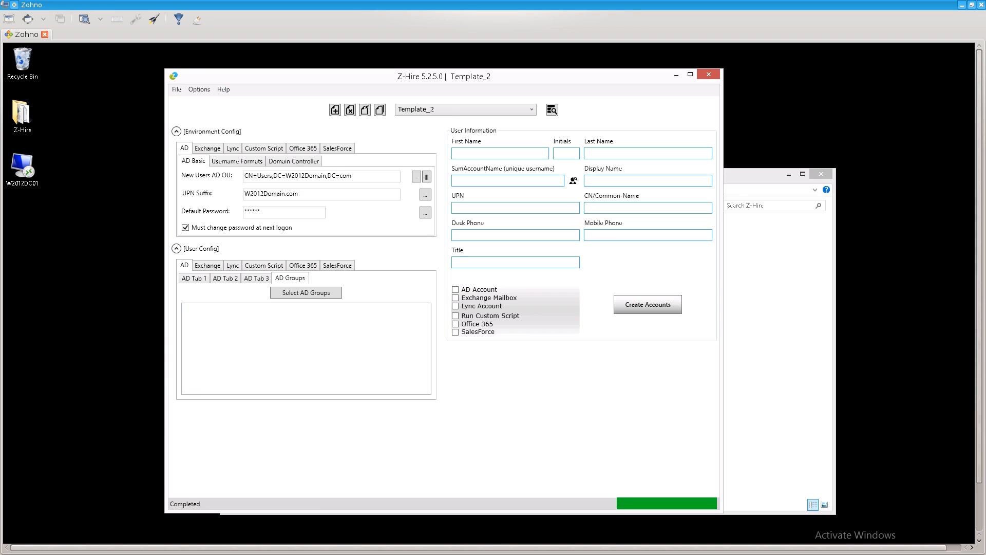
Return to AD Tab 1 office defaults and check the empty SamAccountName and Title fields.
click(194, 278)
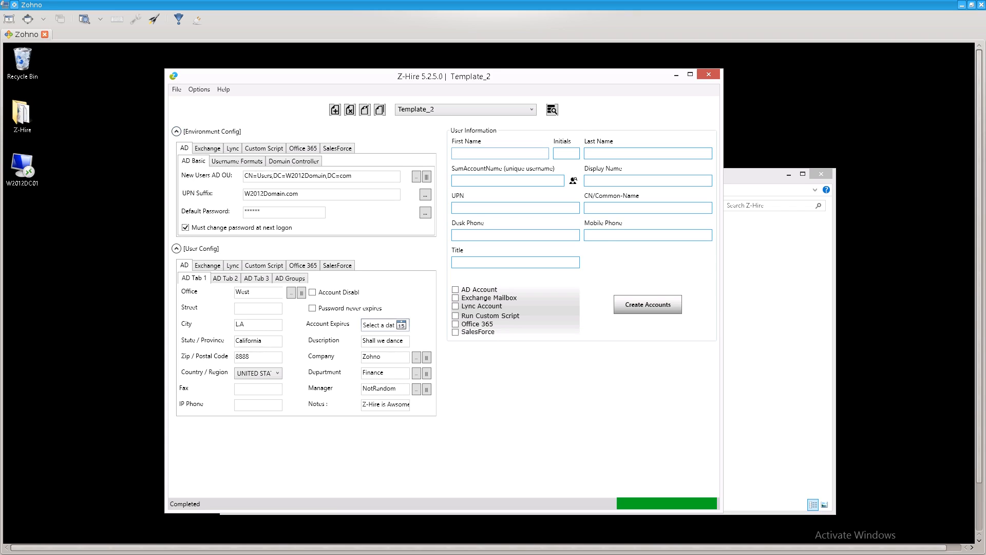
click(500, 154)
click(507, 181)
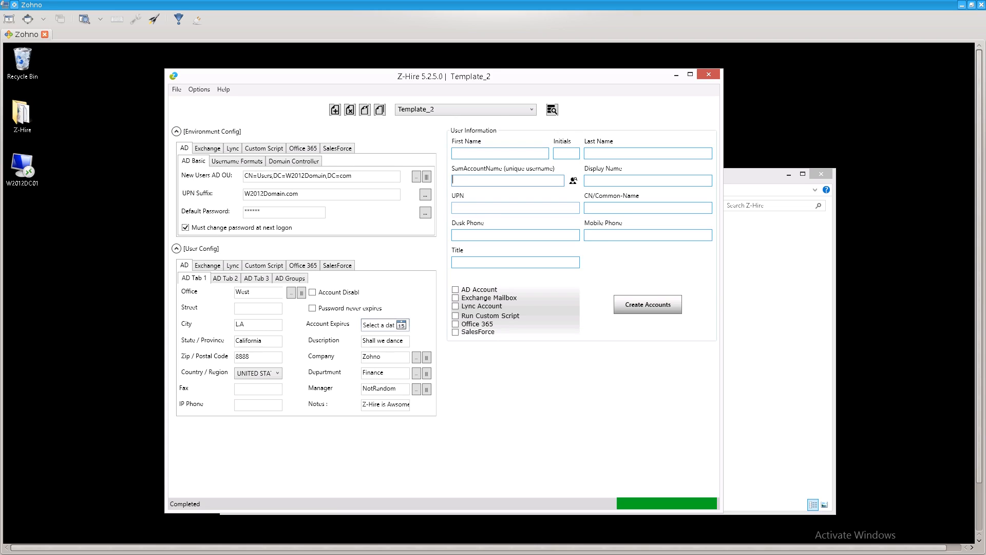
click(513, 263)
Look over the File menu and saved-templates list, leaving Template_2 selected.
click(177, 88)
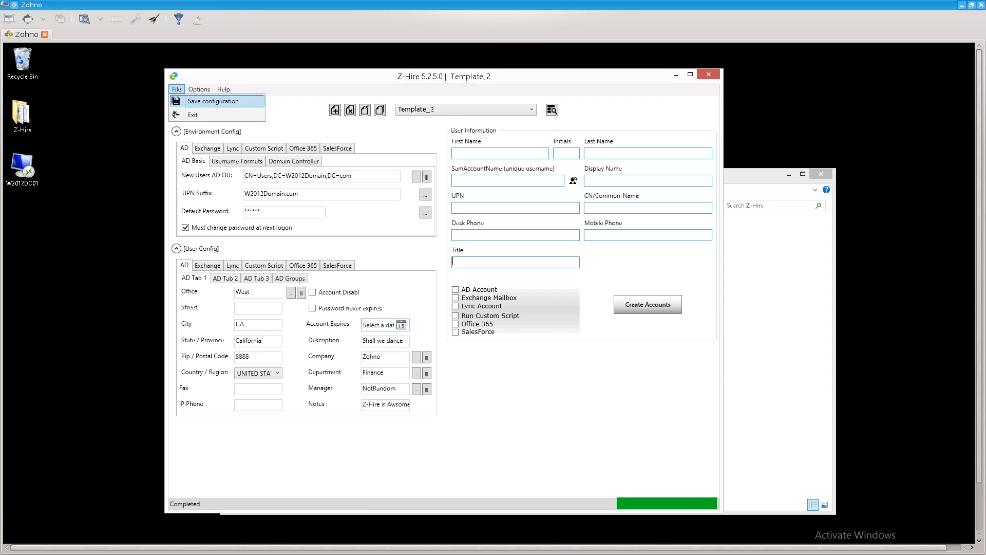
click(213, 101)
click(466, 109)
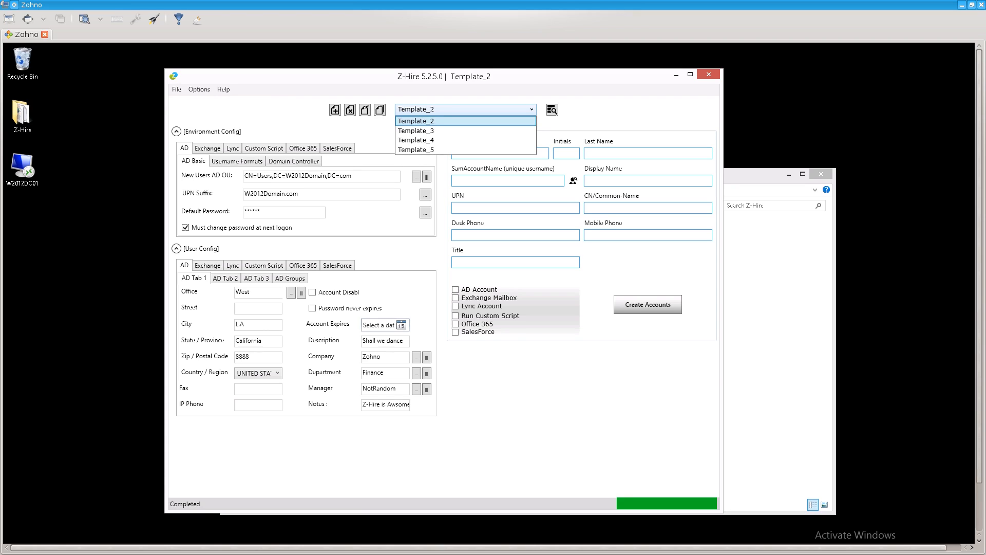
click(465, 110)
click(466, 110)
click(466, 109)
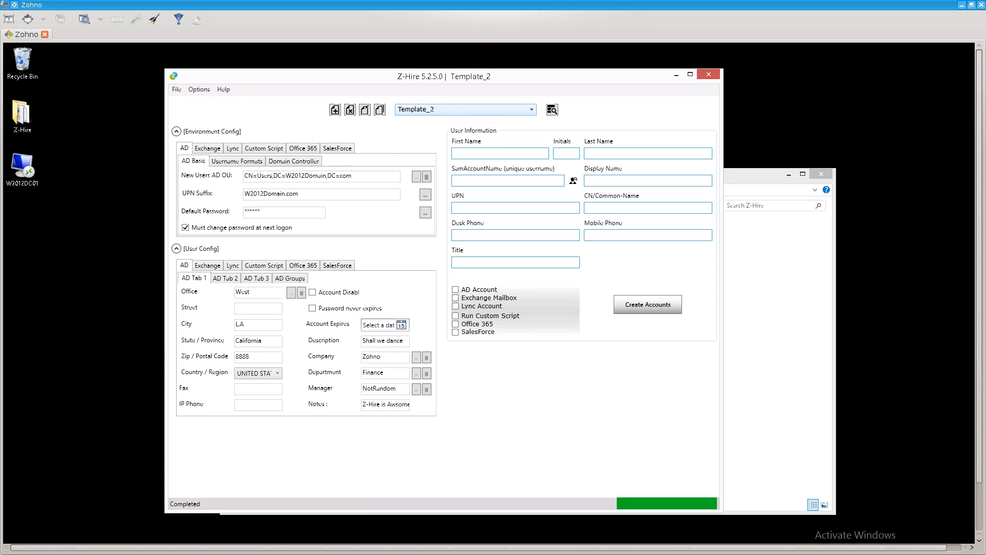
click(466, 109)
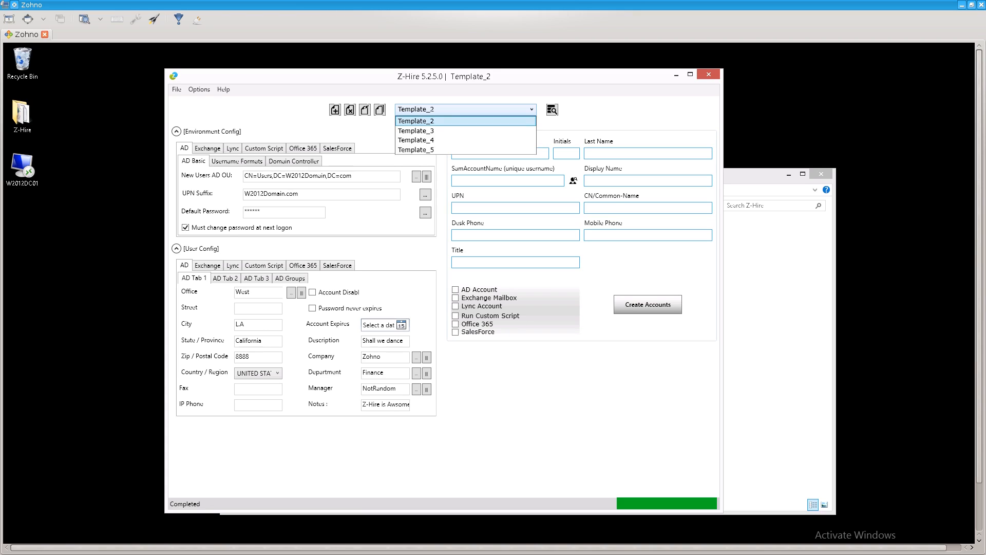
click(465, 109)
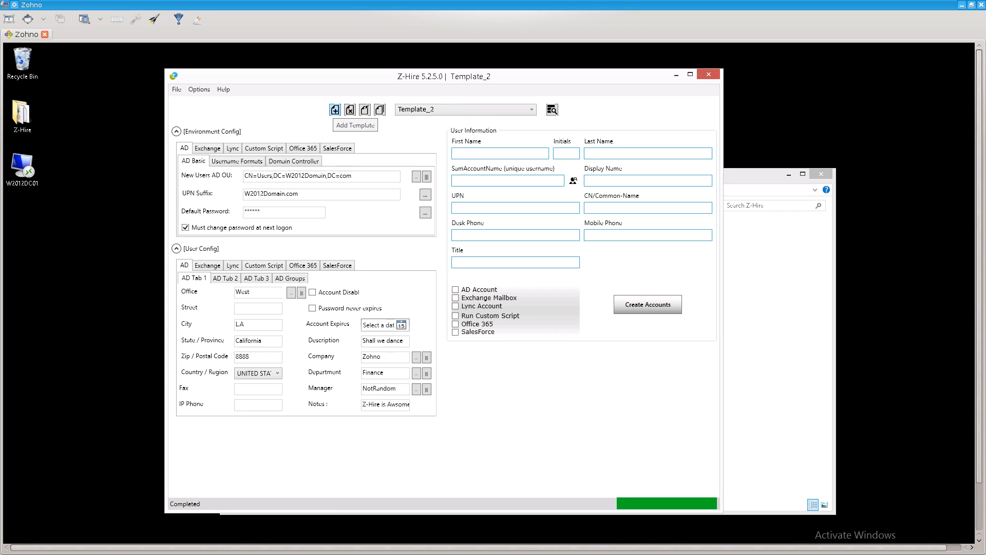
Save the current configuration into Template_2 and dismiss the saved message.
click(177, 89)
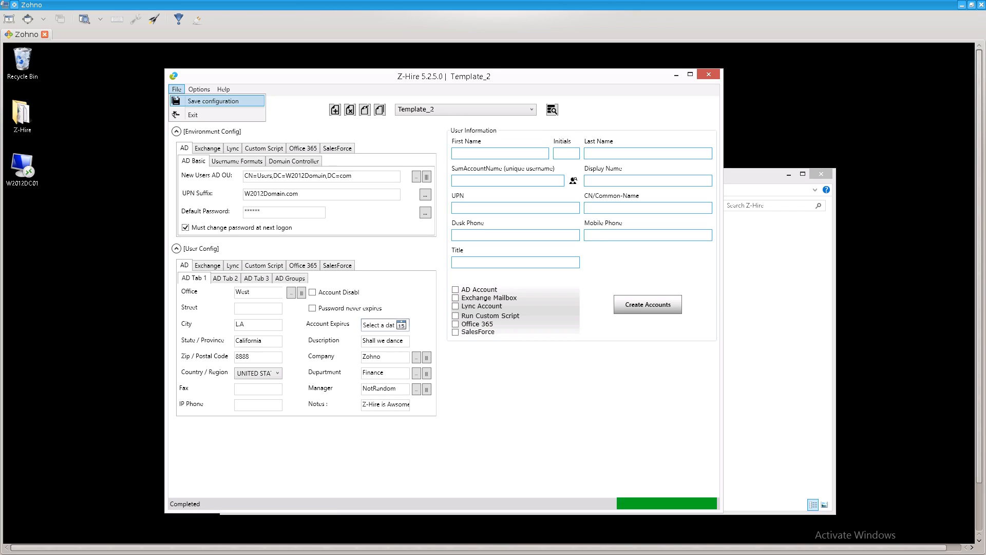
click(212, 100)
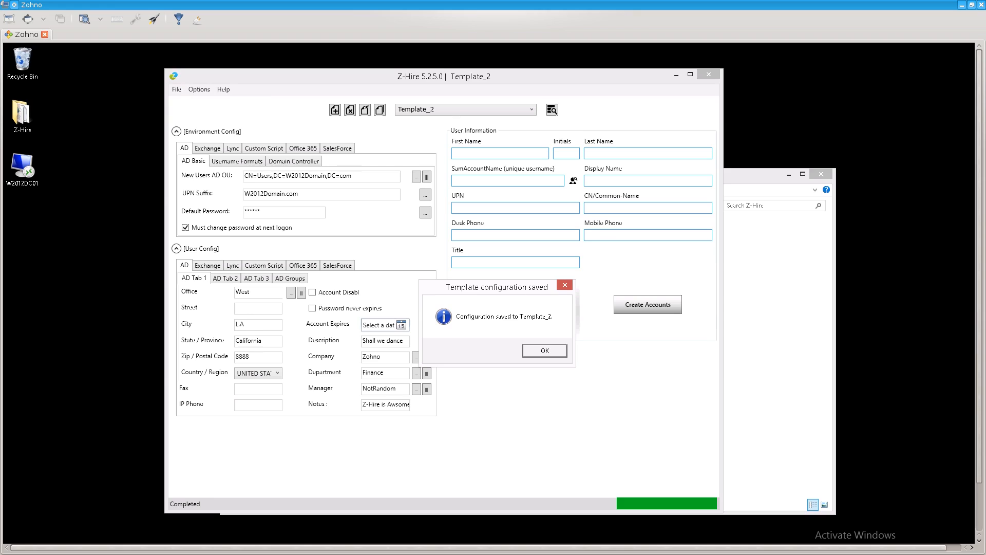
key(Return)
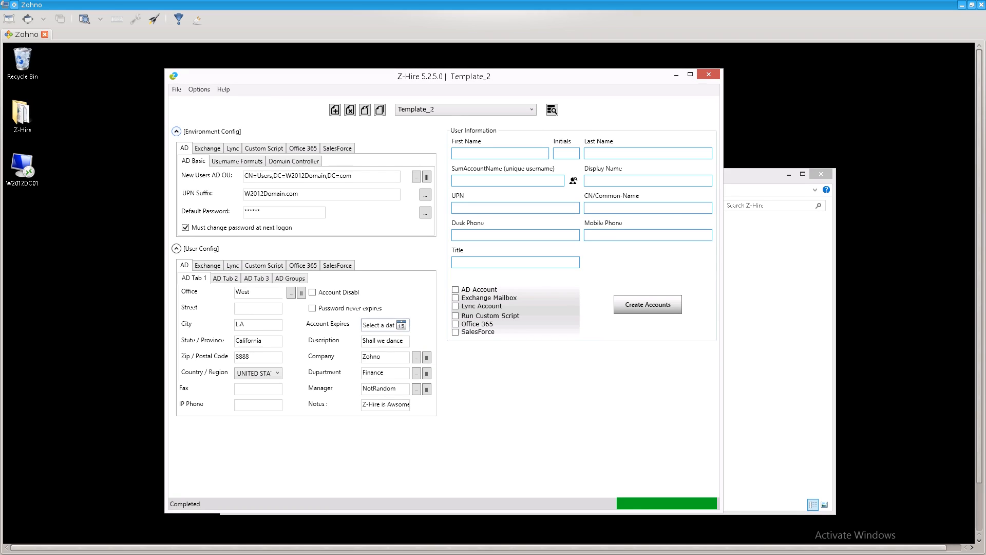
Switch to the empty Template_5 for a look, then reload Template_2.
click(531, 109)
key(Down)
key(Down)
key(Down)
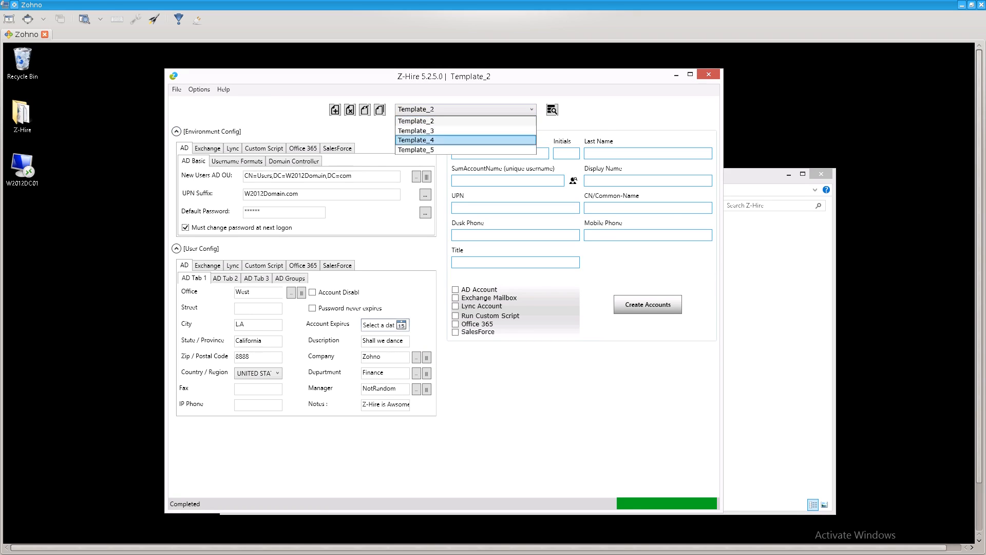
key(Return)
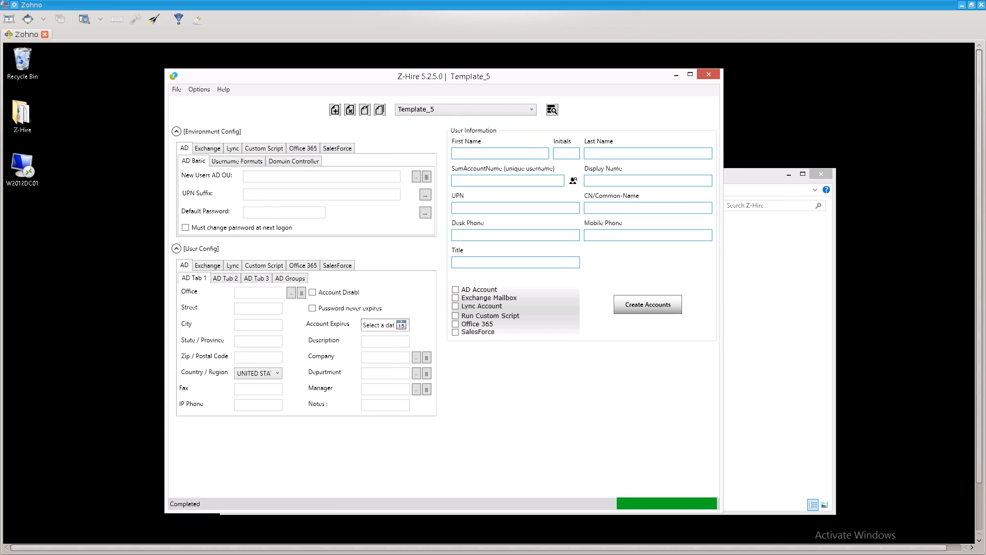
click(531, 109)
click(465, 121)
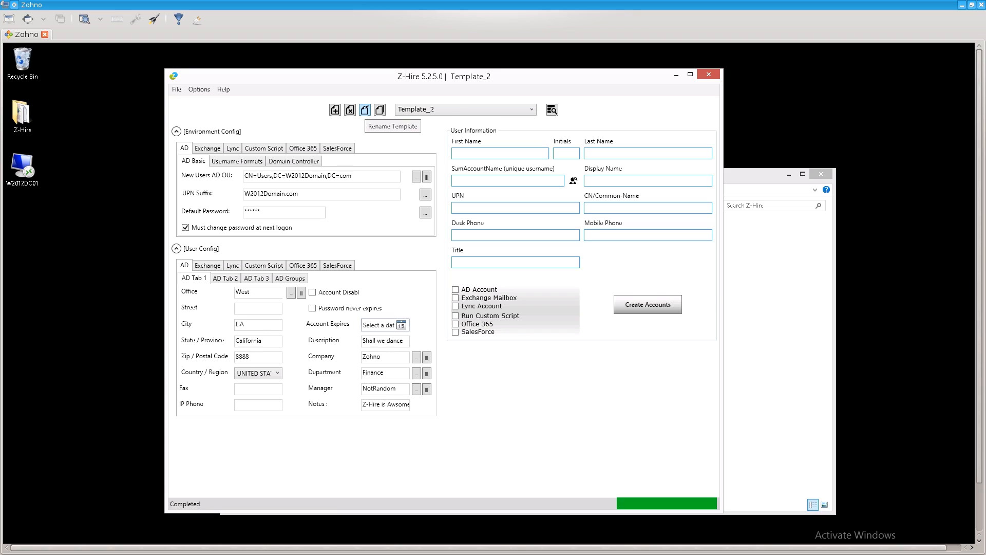
Rename the current template from Template_2 to 'This is for you'.
click(365, 109)
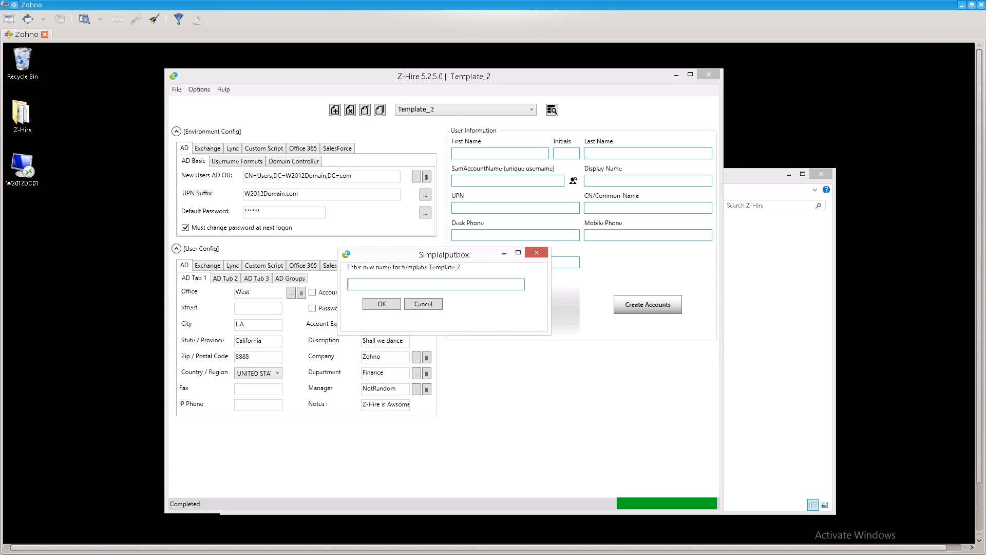
text(This is for you)
key(Return)
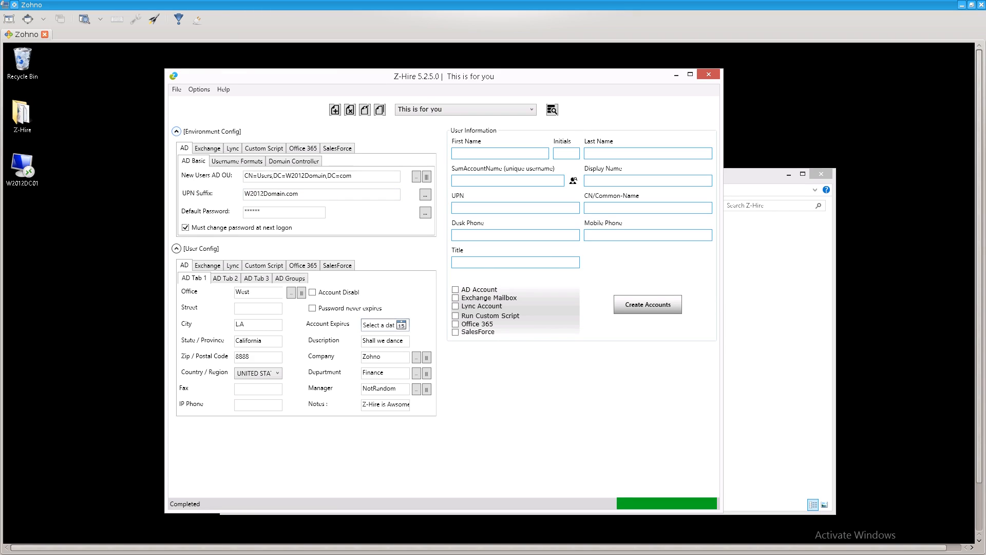
Enter first name Zohno and last name Test, giving account name ZohnoTest.
click(499, 153)
text(Zohno)
key(Tab)
text(Z.TZohn)
key(BackSpace)
key(BackSpace)
key(BackSpace)
key(BackSpace)
text(TestZo)
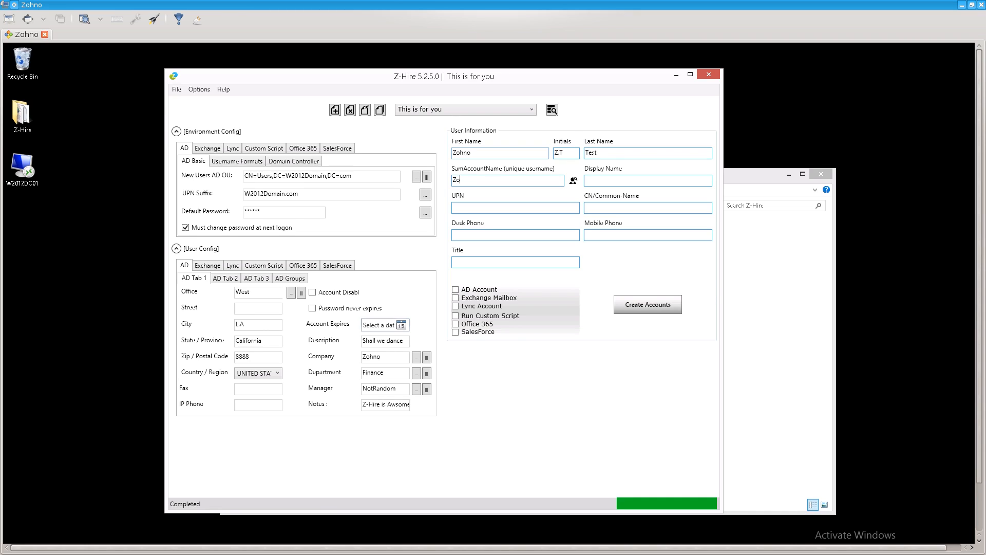
text(hnoTest)
Copy ZohnoTest into the Display Name, UPN, CN/Common-Name and Title fields.
key(ctrl+a)
key(ctrl+c)
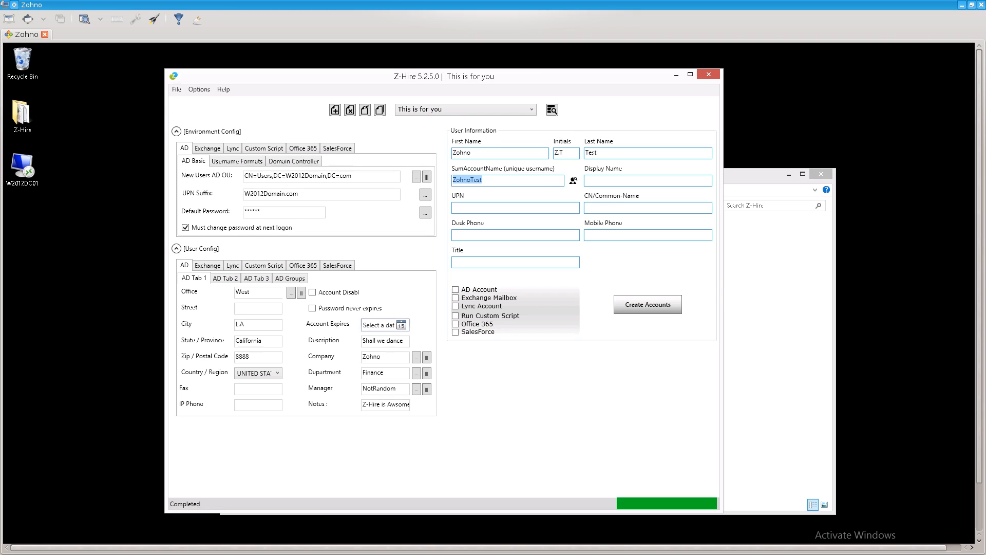
click(648, 180)
key(ctrl+v)
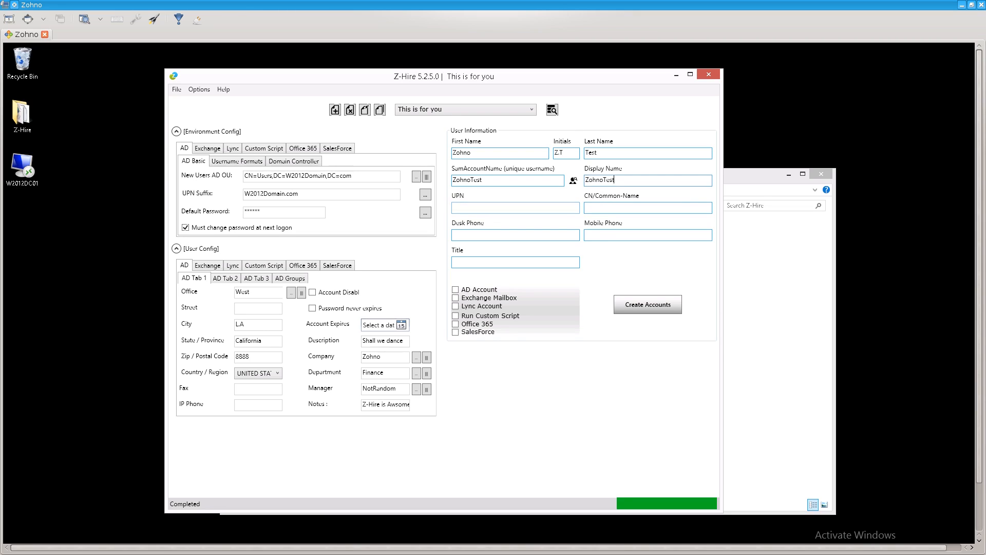
click(515, 207)
key(ctrl+v)
click(636, 207)
key(ctrl+v)
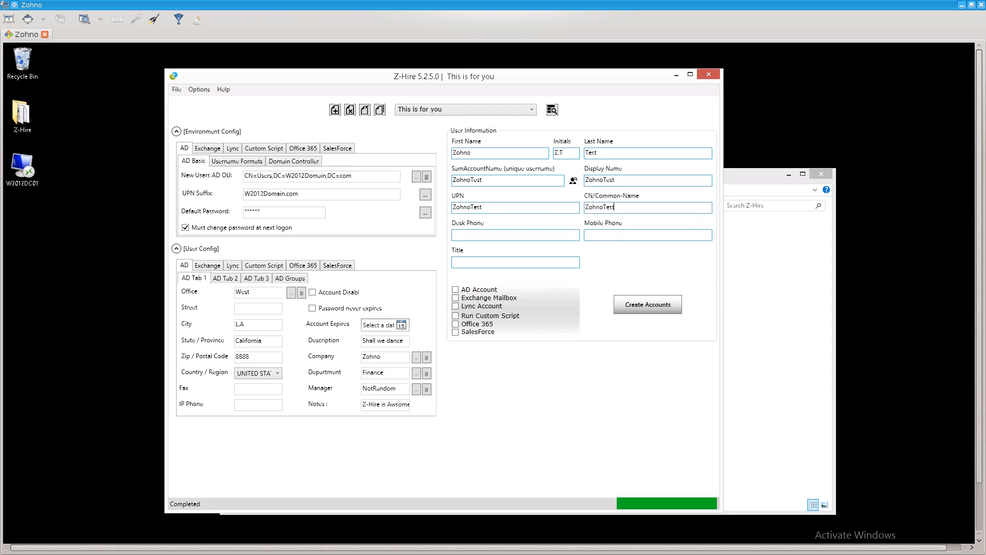
click(515, 262)
key(ctrl+v)
Enable AD Account, Exchange Mailbox and Lync Account options and create the ZohnoTest accounts.
click(455, 289)
click(455, 298)
click(455, 306)
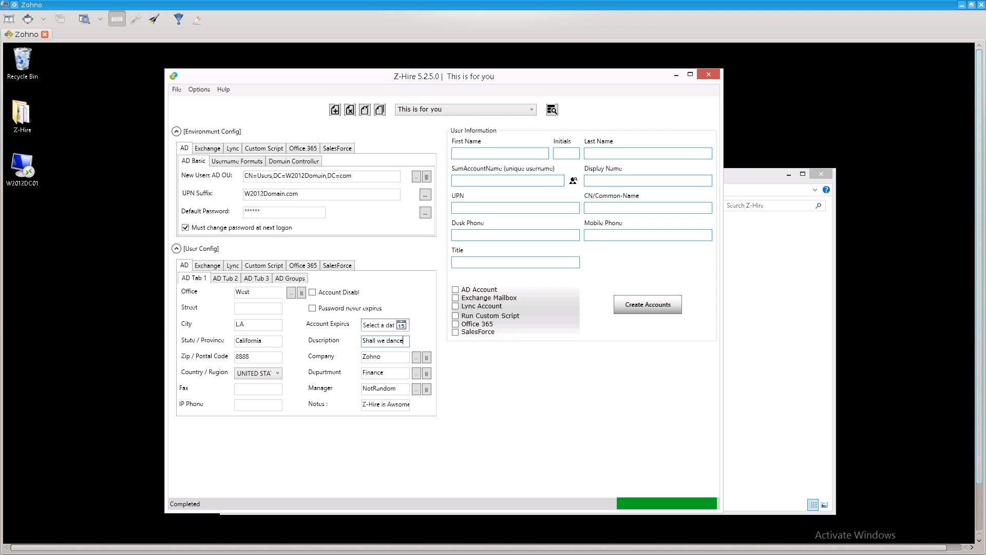
drag(979, 266, 979, 276)
drag(979, 287, 979, 312)
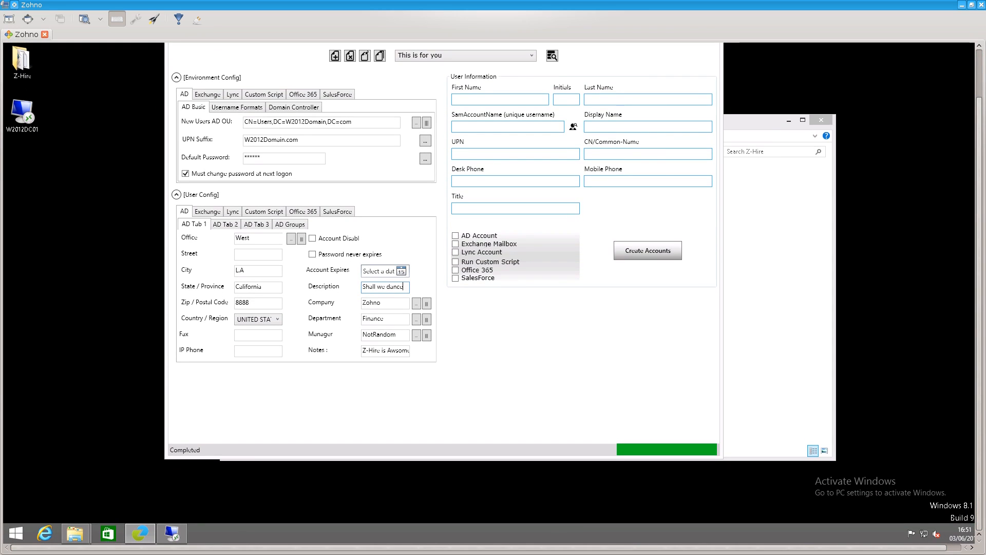
In the remote Exchange admin center, verify ZohnoTest's mailbox shows title ZohnoTest and office West.
click(175, 533)
mouse_move(177, 533)
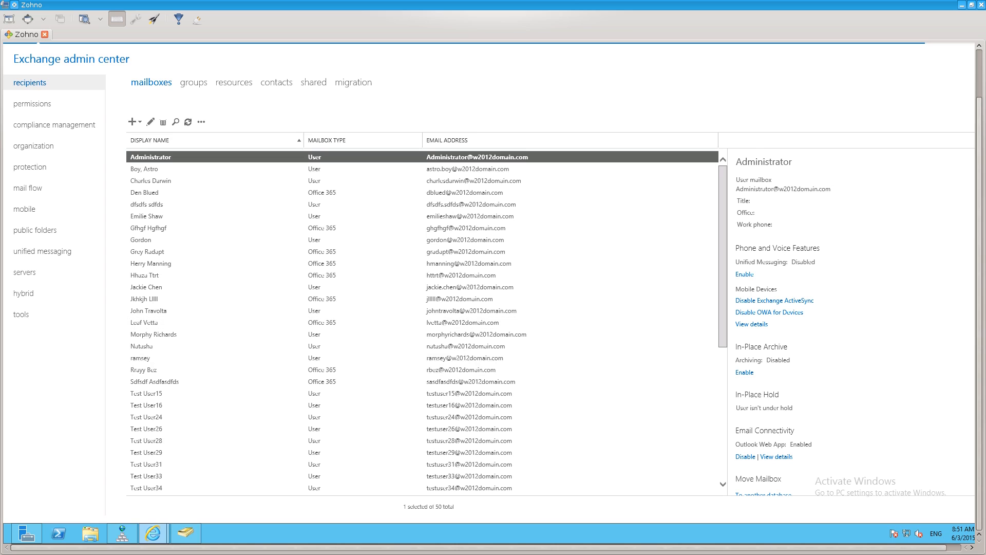
drag(979, 308, 979, 259)
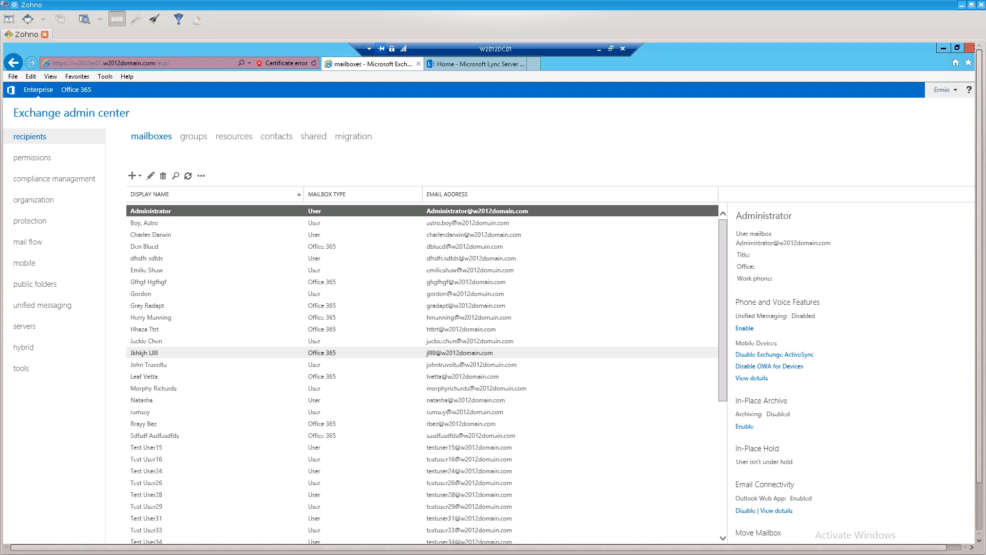
scroll(422, 372, down, 5)
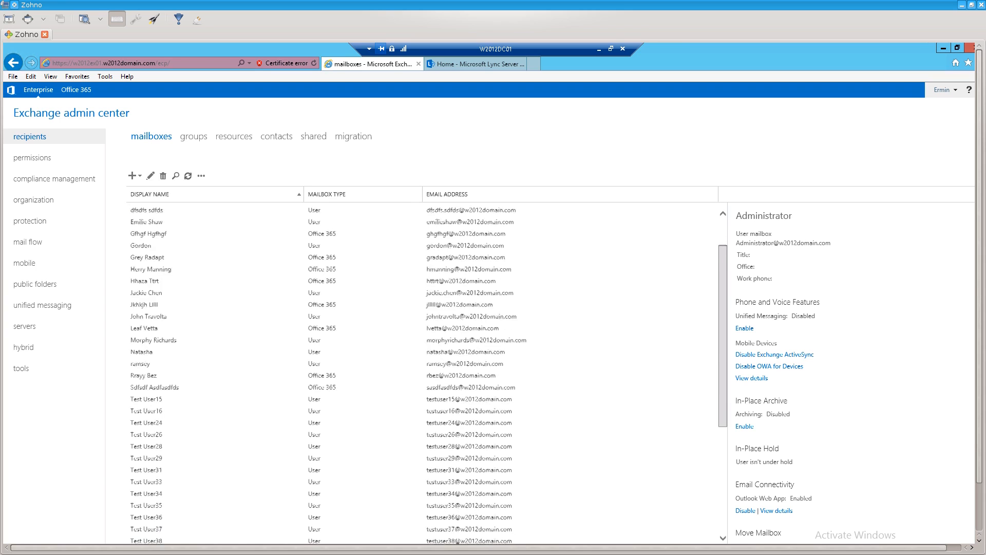
scroll(422, 373, down, 10)
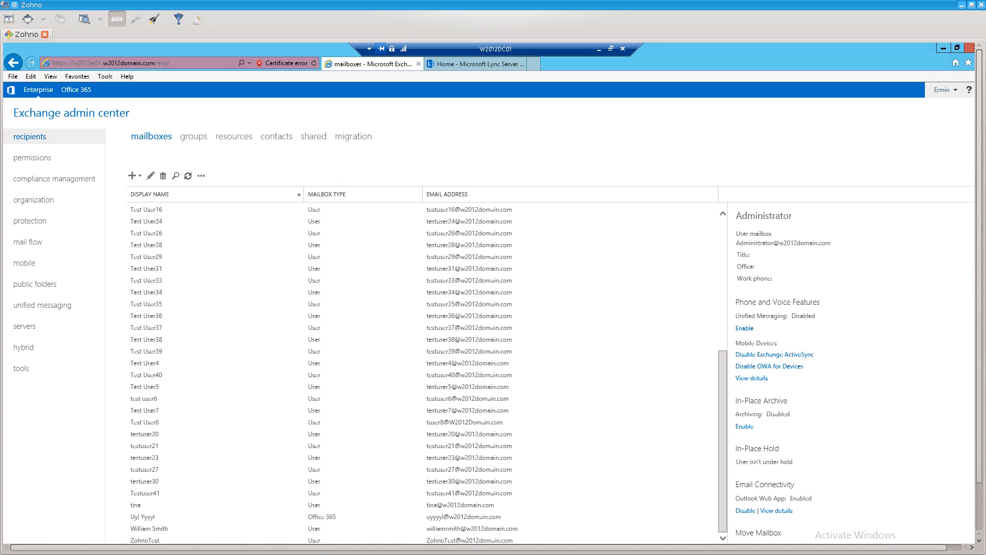
click(146, 540)
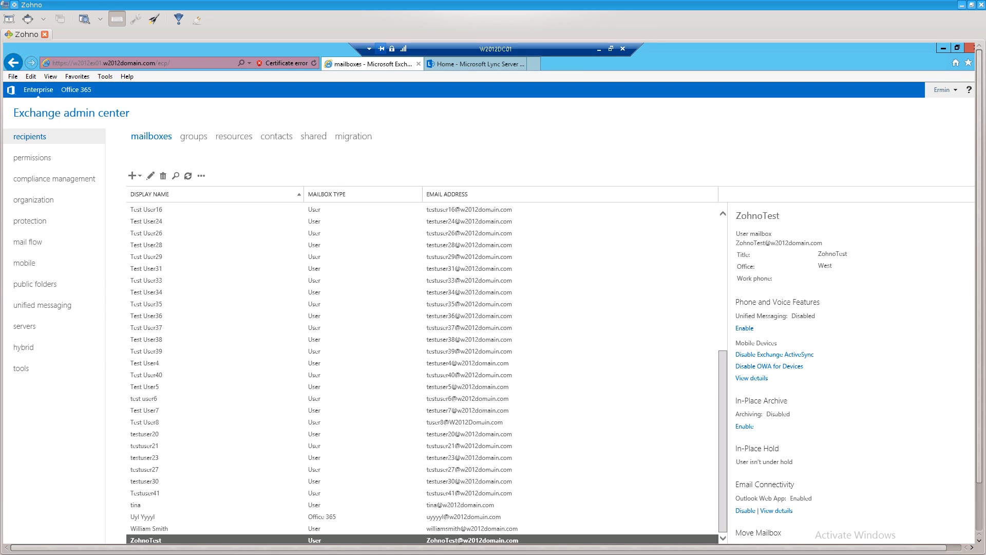
mouse_move(979, 267)
mouse_down()
mouse_move(979, 293)
mouse_move(979, 277)
mouse_up()
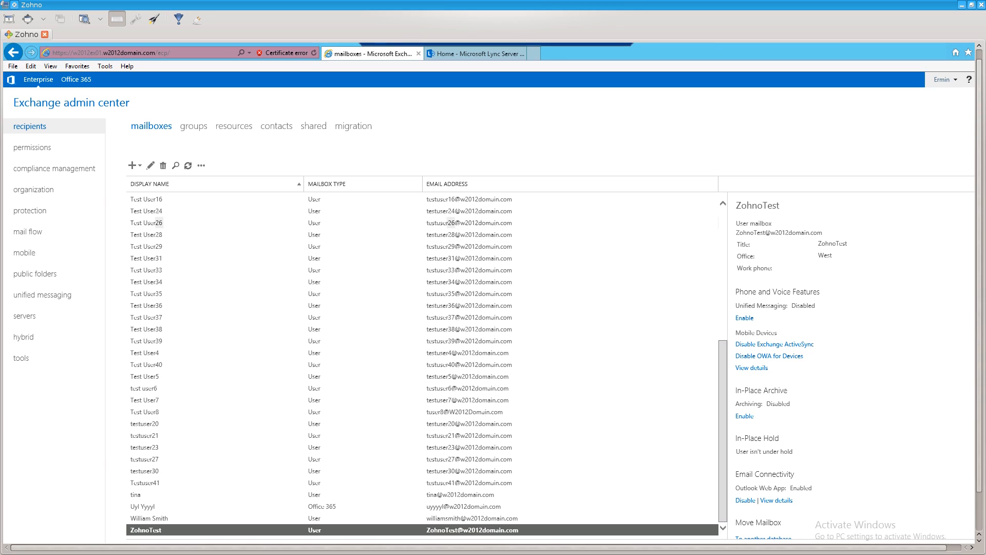
click(475, 54)
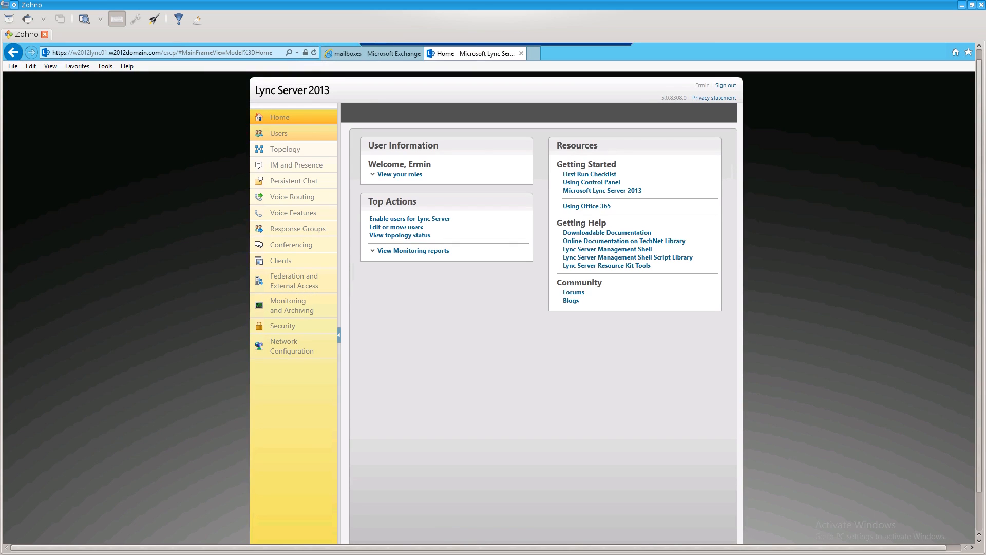
Search Lync users for 'Zohno' to confirm ZohnoTest is enabled, then minimize the browser.
click(279, 133)
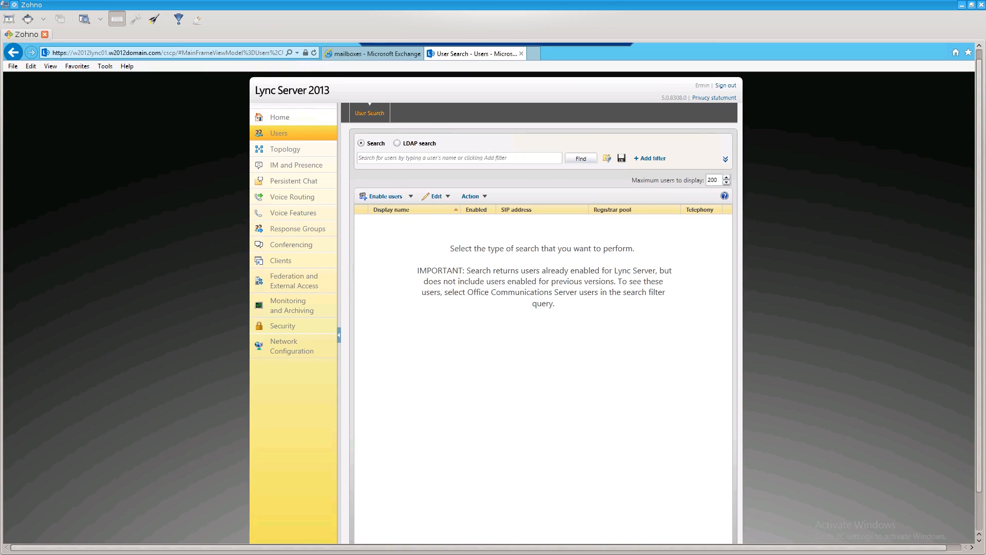
click(460, 159)
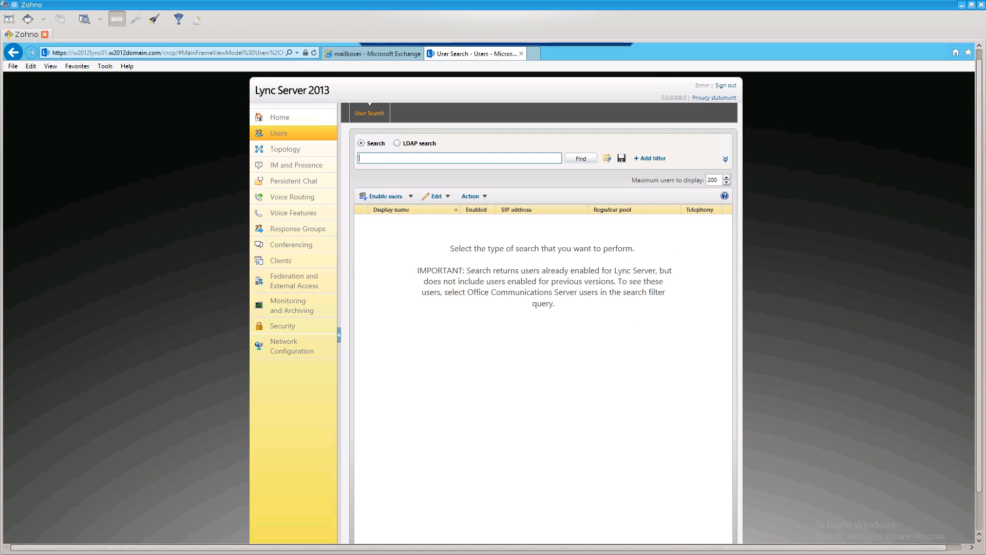
text(Zohno)
key(Return)
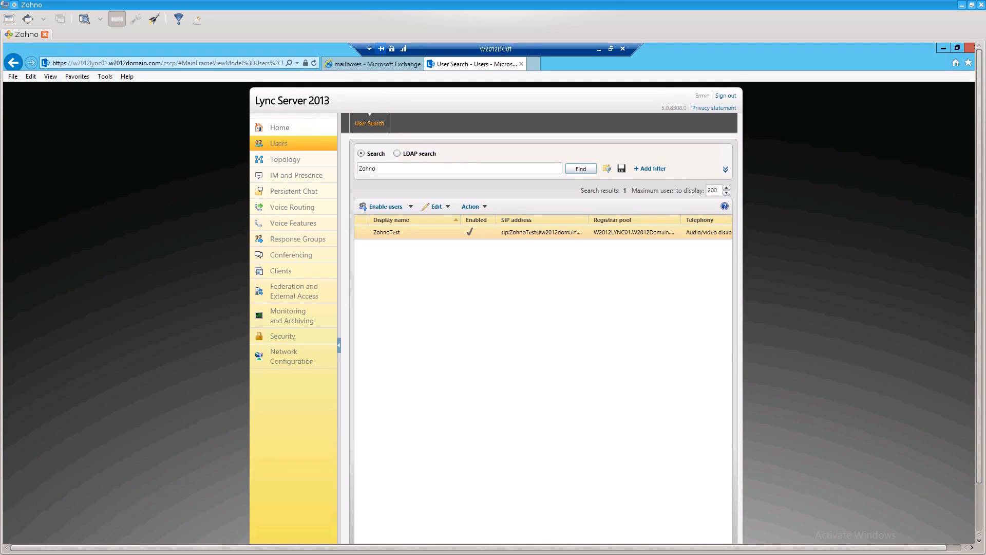
click(943, 47)
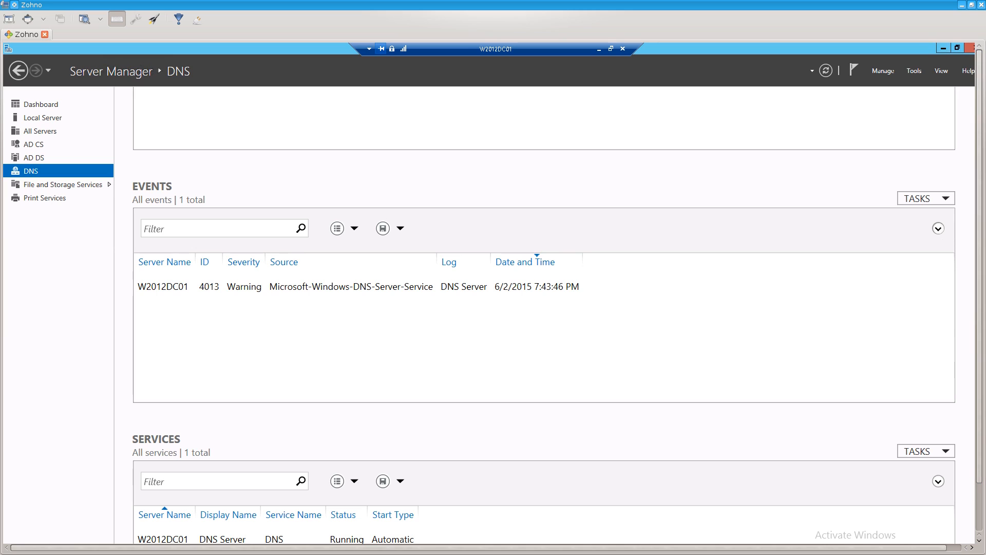
From Server Manager Tools, briefly open DNS Manager, then launch Active Directory Users and Computers.
click(913, 71)
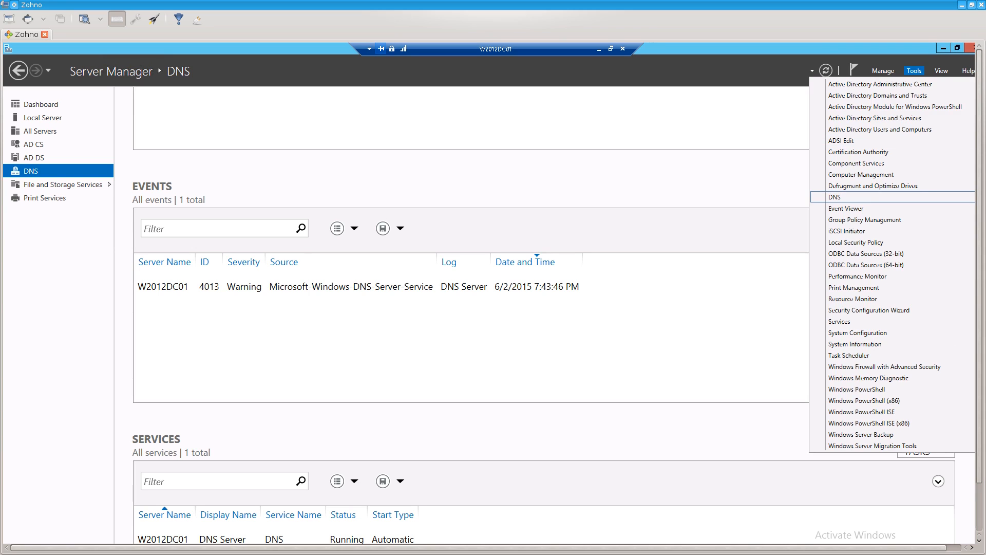
click(848, 197)
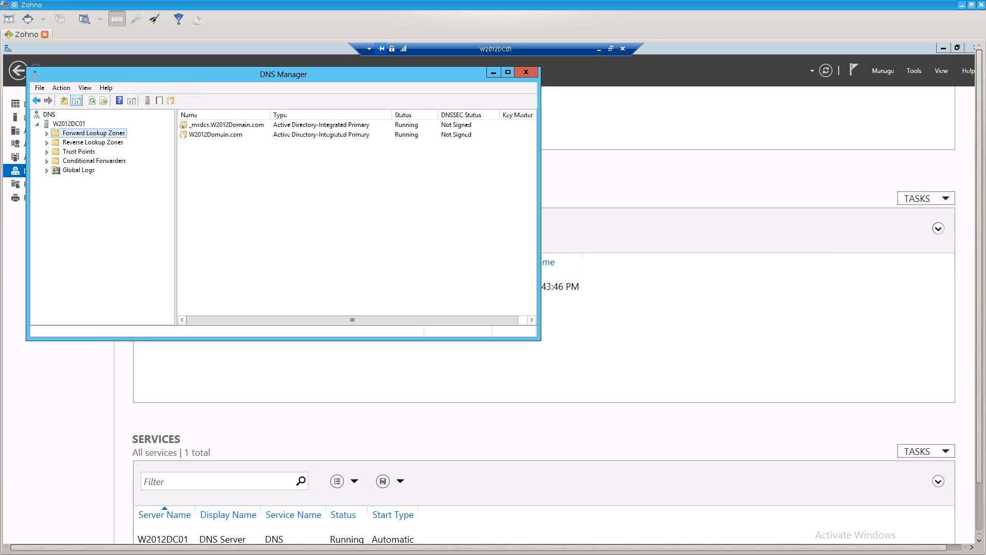
click(526, 72)
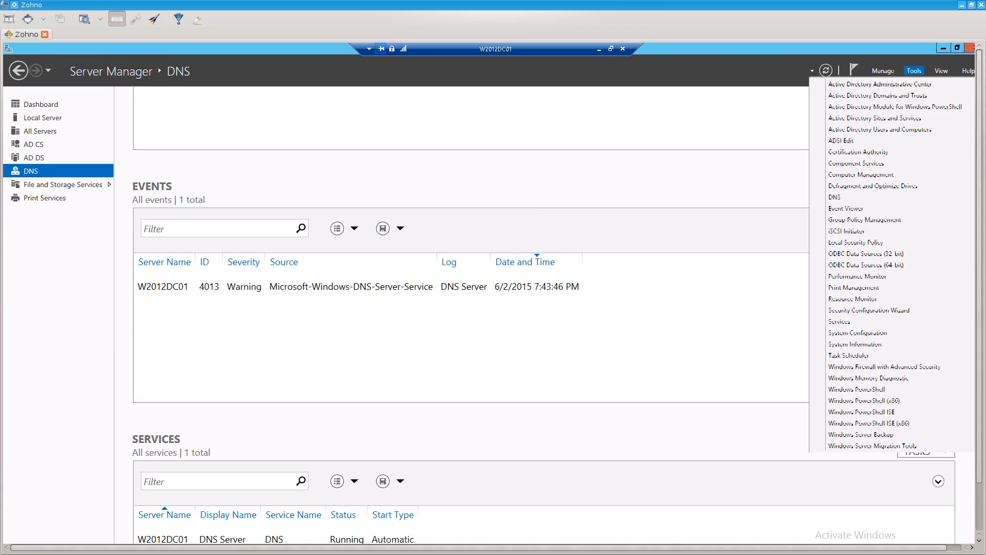
click(913, 70)
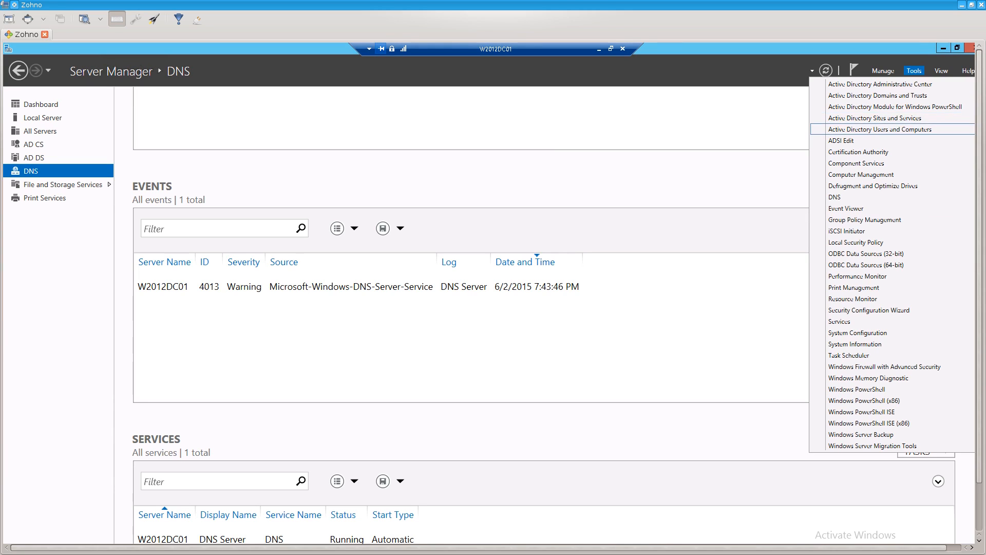
click(879, 129)
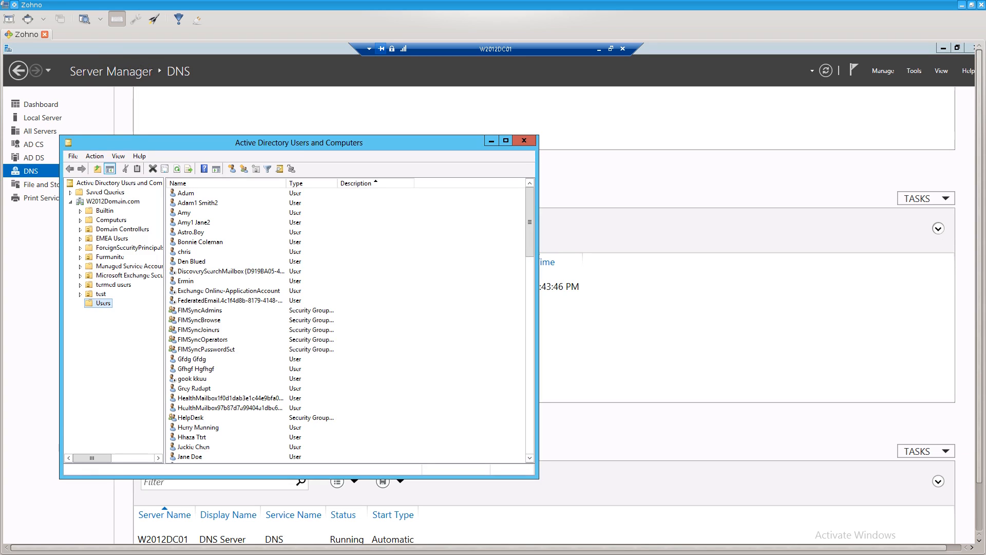
Jump to ZohnoTest in the Users list and open its Properties.
click(191, 232)
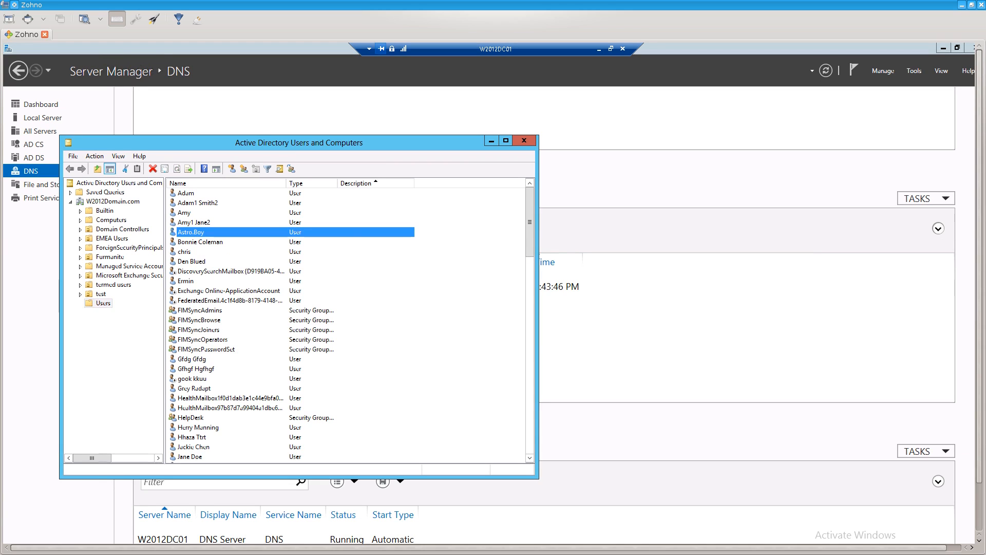
key(z)
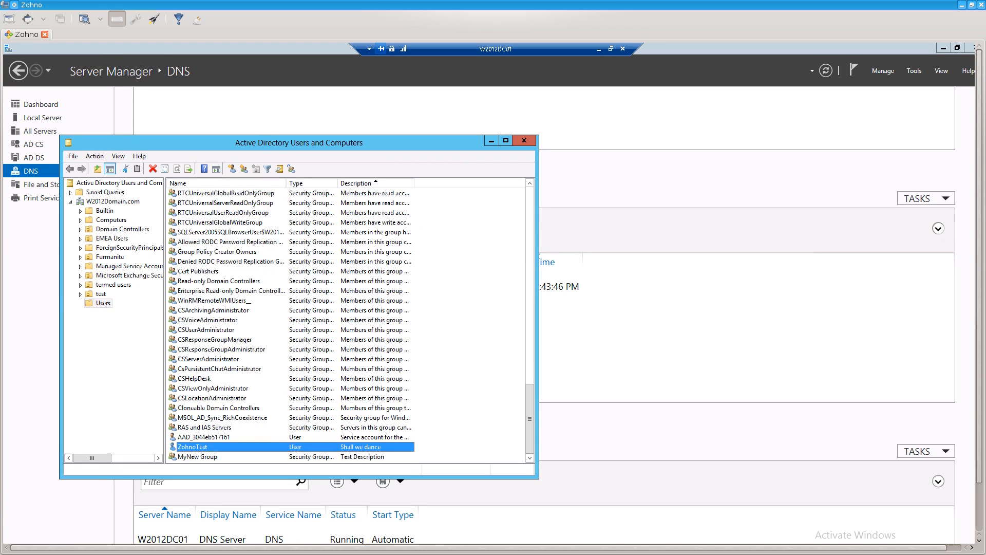
key(Return)
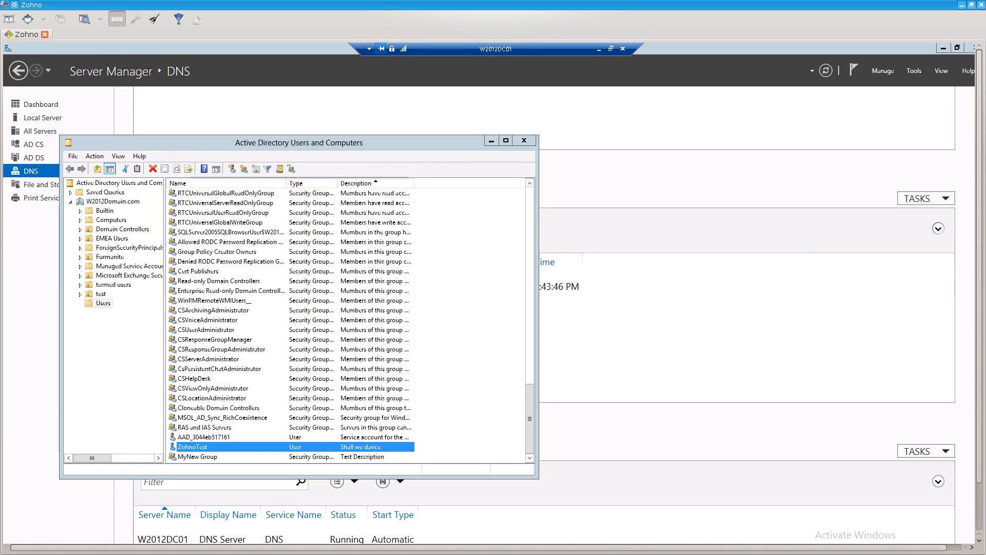